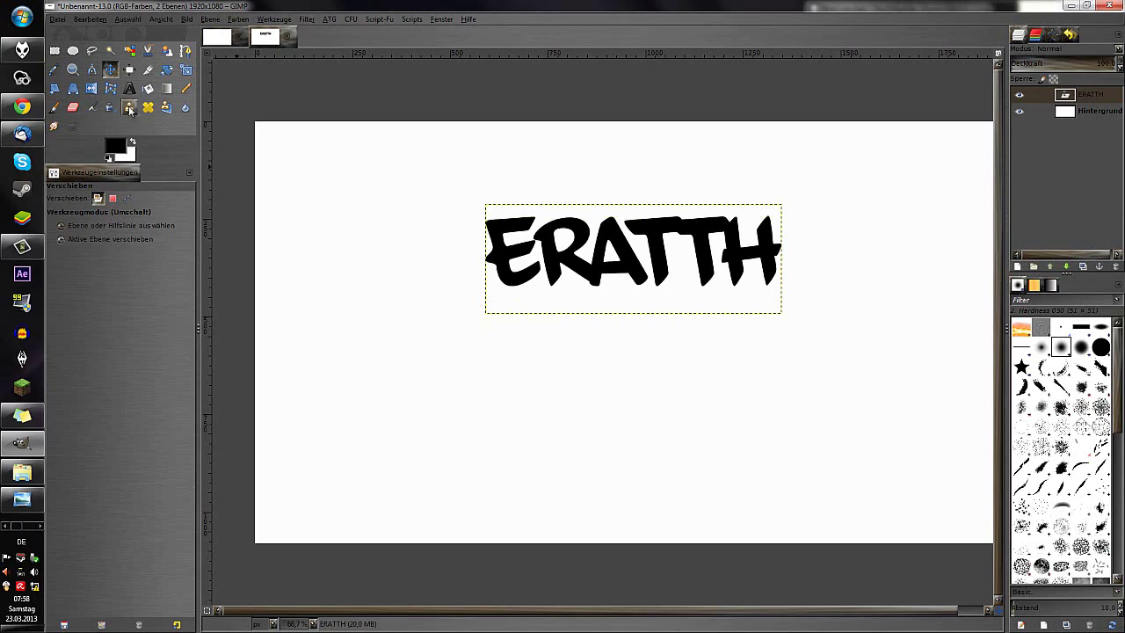
Edit the ERATTH text layer and shift it slightly left
key("t")
left_click(633, 263)
left_click(639, 170)
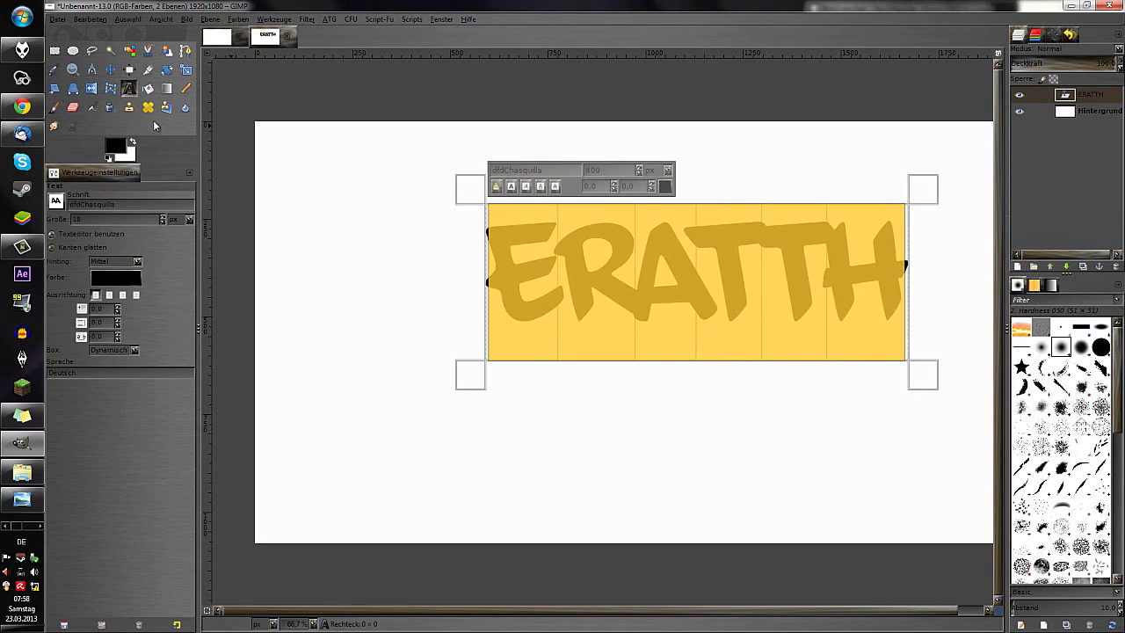
key("m")
left_click_drag(695, 272, 631, 263)
Add a fire image from the background images folder as a new layer
left_click(22, 472)
left_click(691, 435)
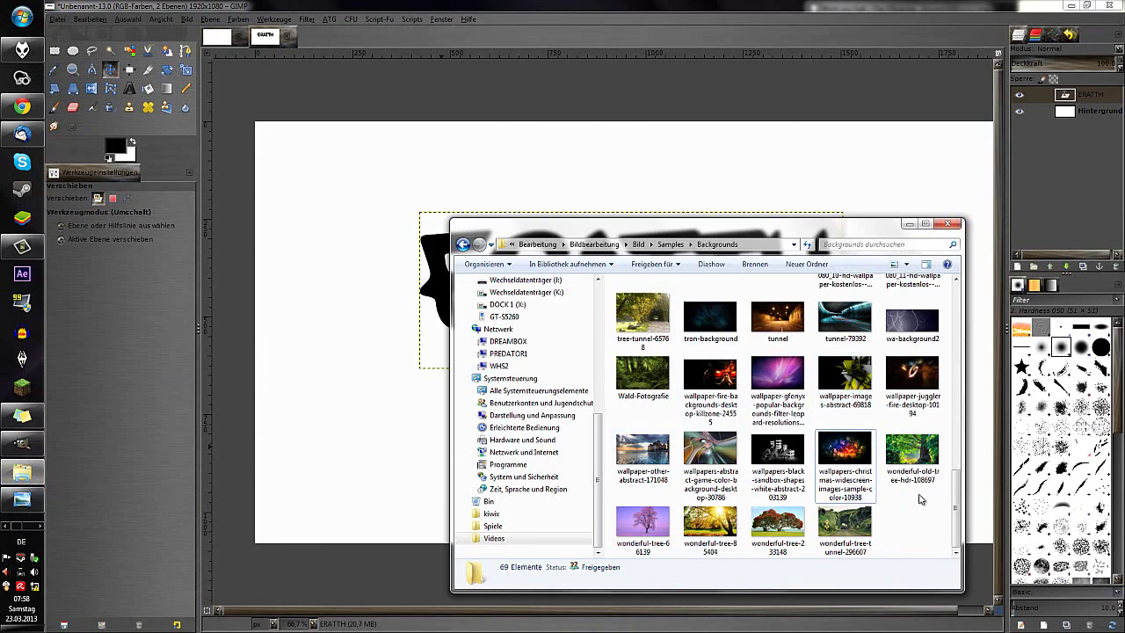
scroll(703, 438, "up", 4)
scroll(729, 438, "up", 4)
scroll(765, 440, "up", 4)
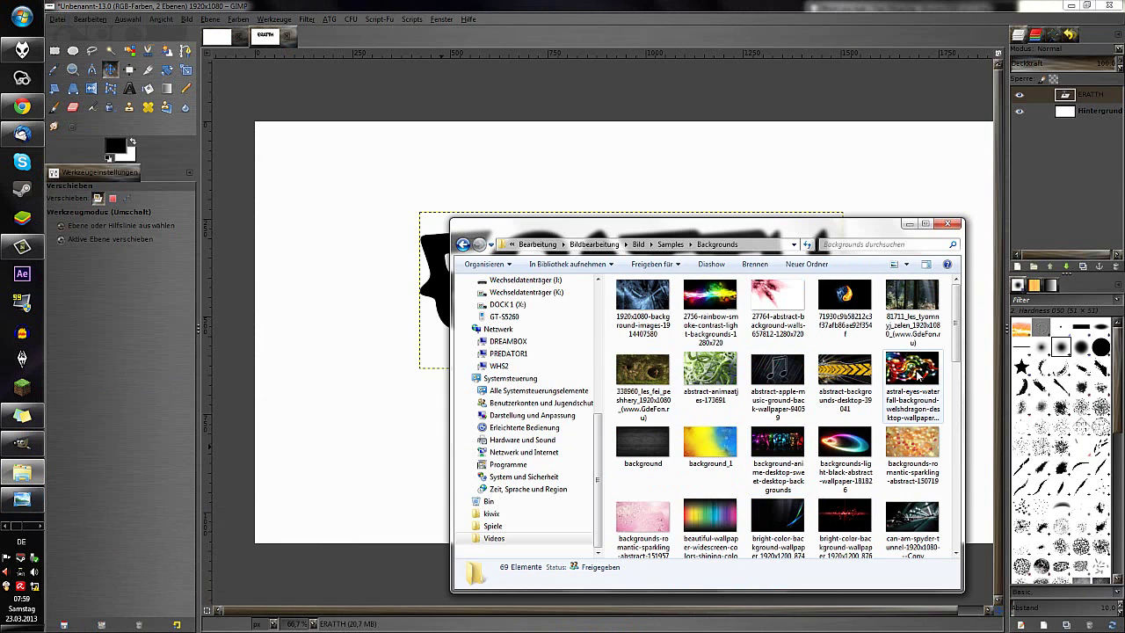
scroll(916, 375, "down", 3)
left_click_drag(911, 369, 770, 343)
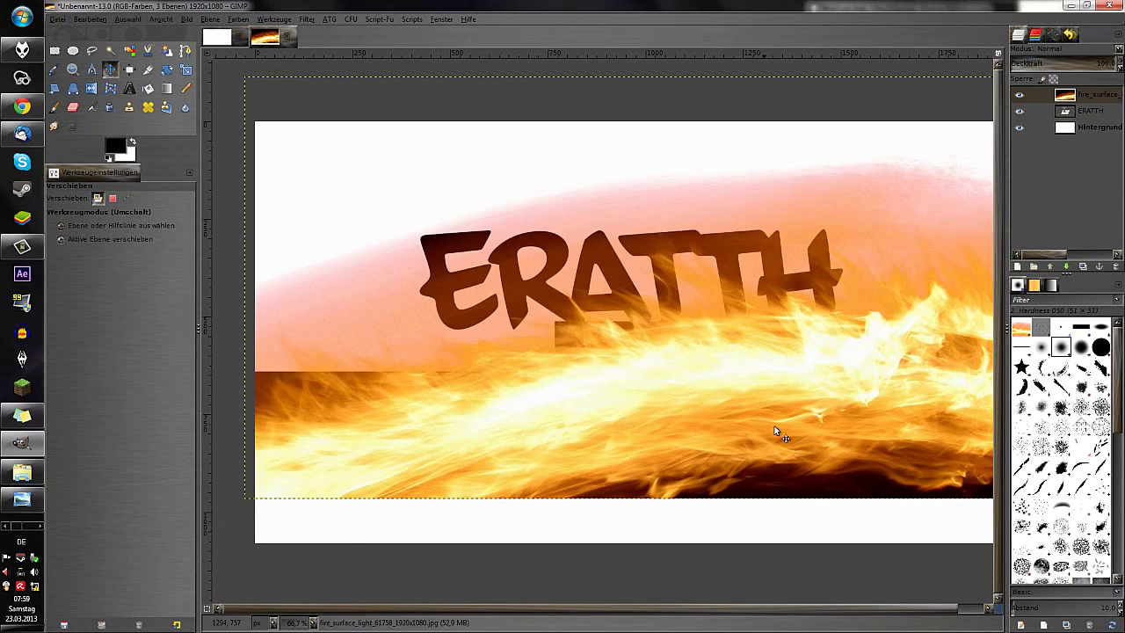
Make the ERATTH layer active and delete the background layer
left_click(765, 329)
left_click(310, 19)
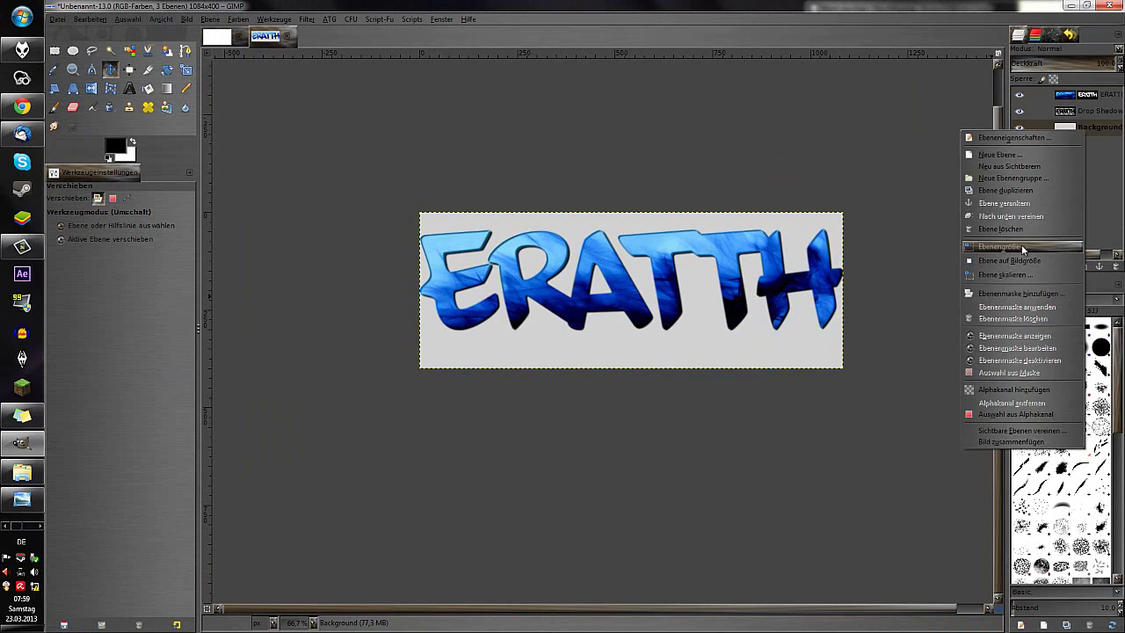
left_click(1000, 228)
Export the logo as Unbenannt.png and place it about 100 px higher on the white canvas
left_click(58, 18)
left_click(79, 184)
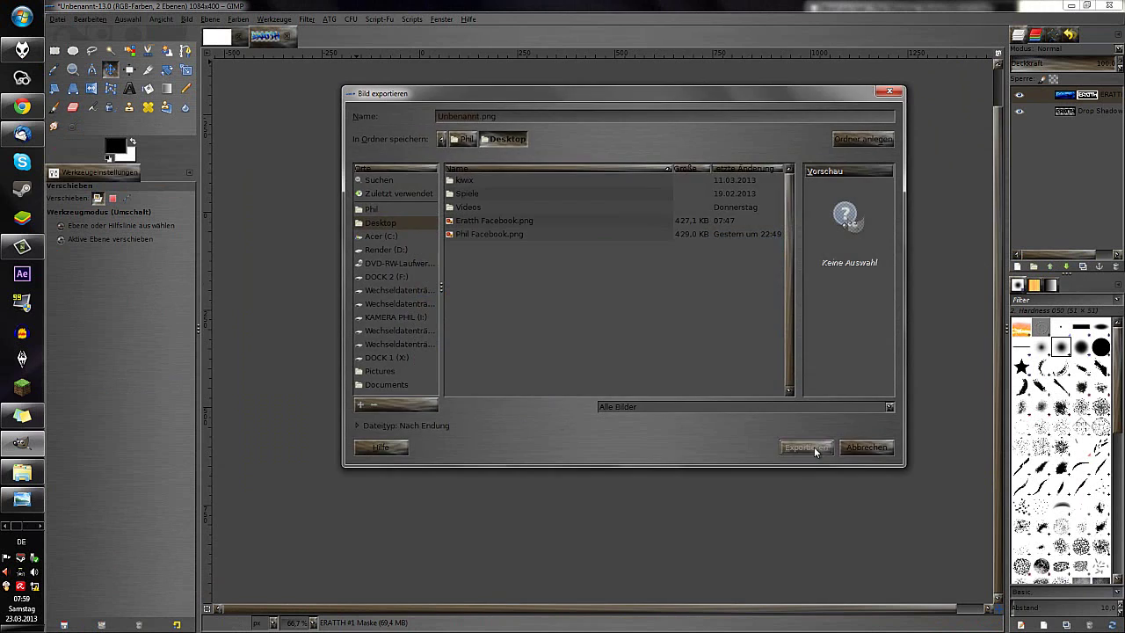
left_click(807, 447)
left_click(274, 319)
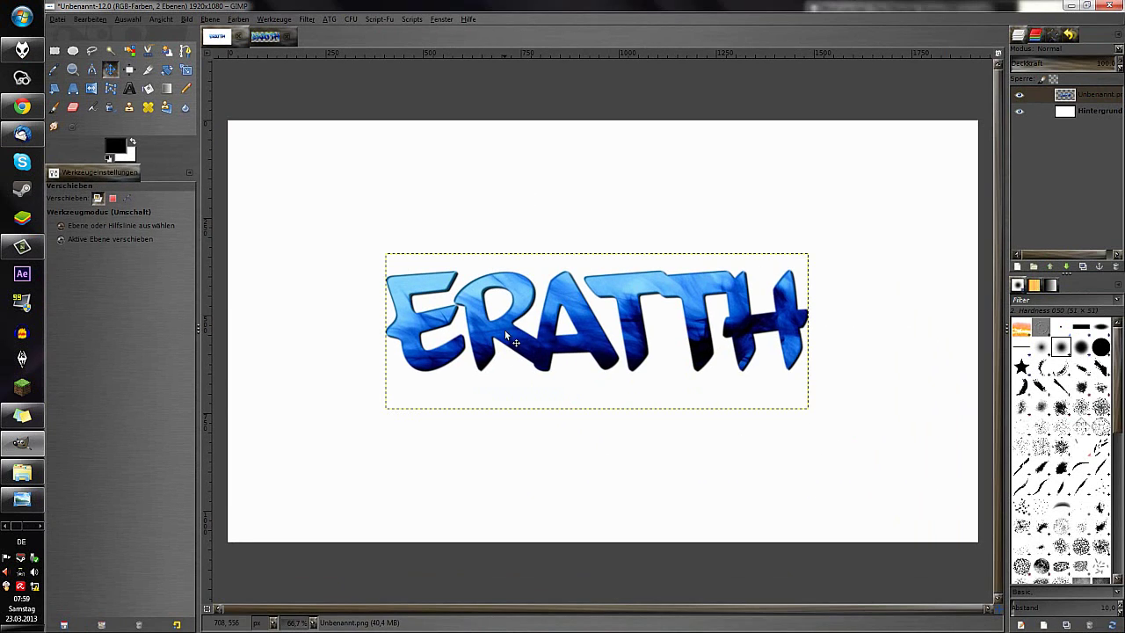
left_click_drag(507, 337, 504, 249)
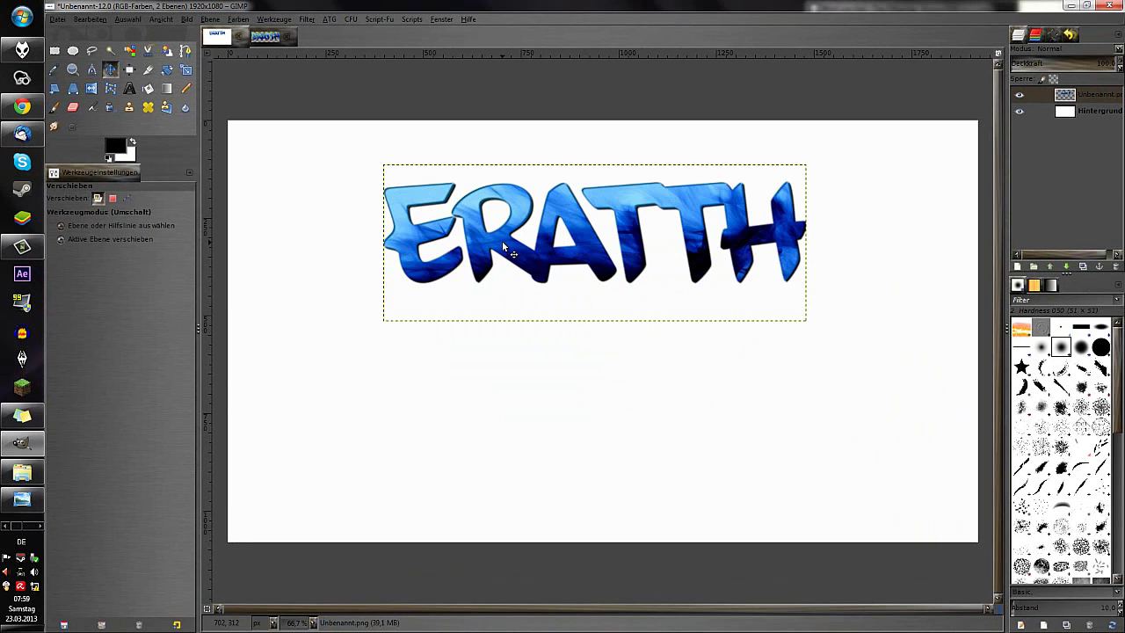
Open the Extras > Bilder > Wallpaper > Gaming folder in Explorer
left_click(22, 472)
double_click(726, 367)
double_click(721, 357)
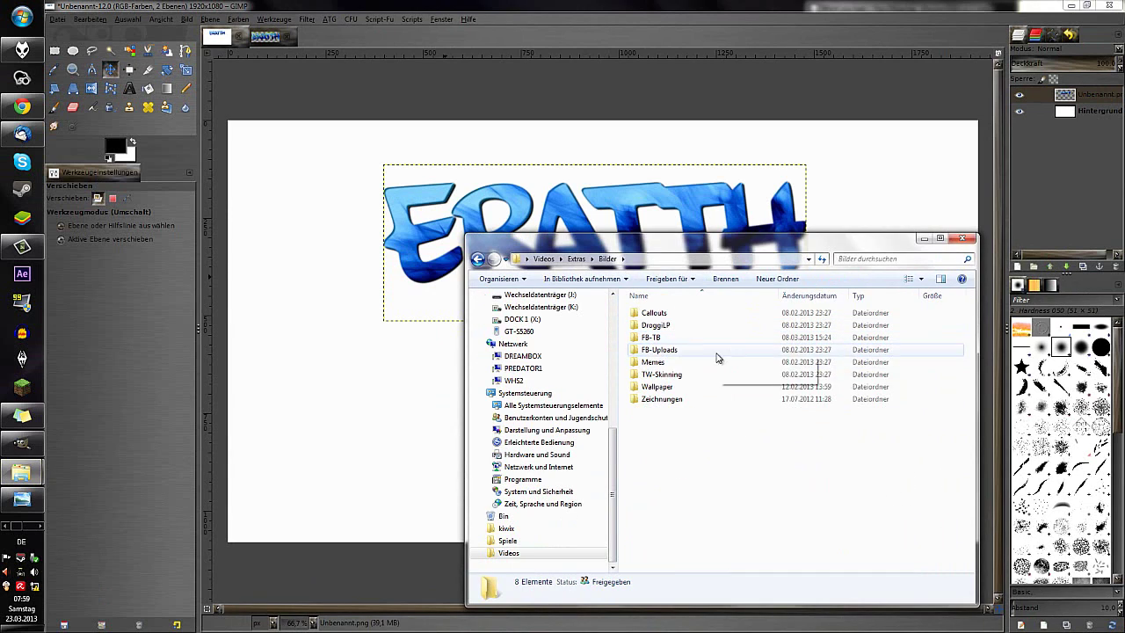
double_click(696, 387)
double_click(655, 325)
Browse the Gaming wallpaper thumbnails and select image 301084
scroll(830, 441, "down", 5)
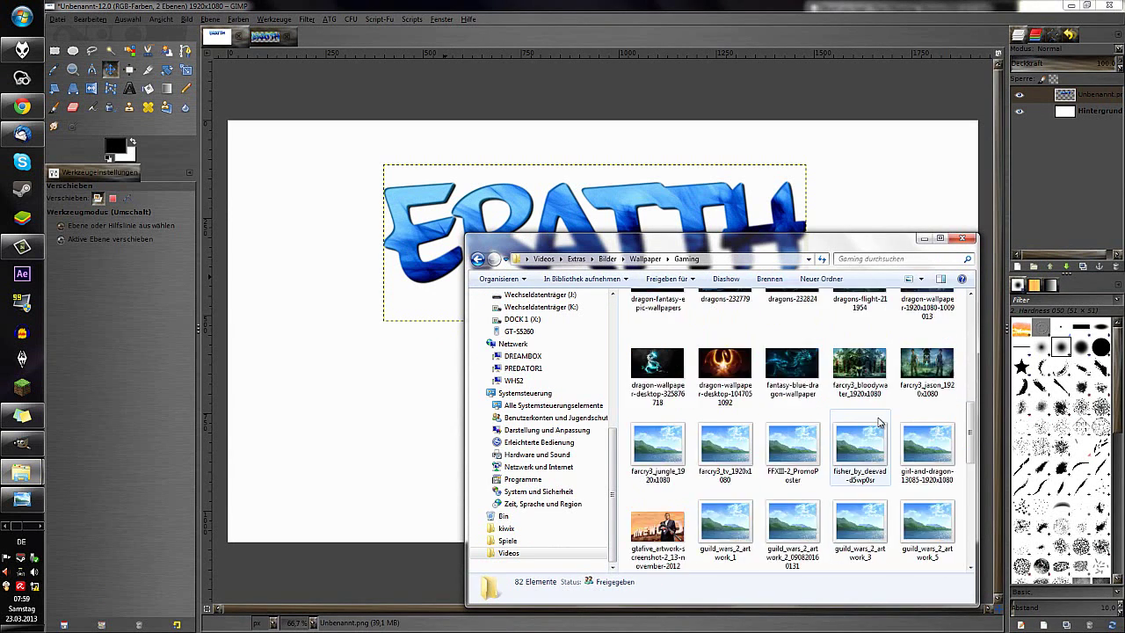
scroll(829, 441, "down", 2)
scroll(844, 466, "down", 2)
scroll(861, 501, "down", 2)
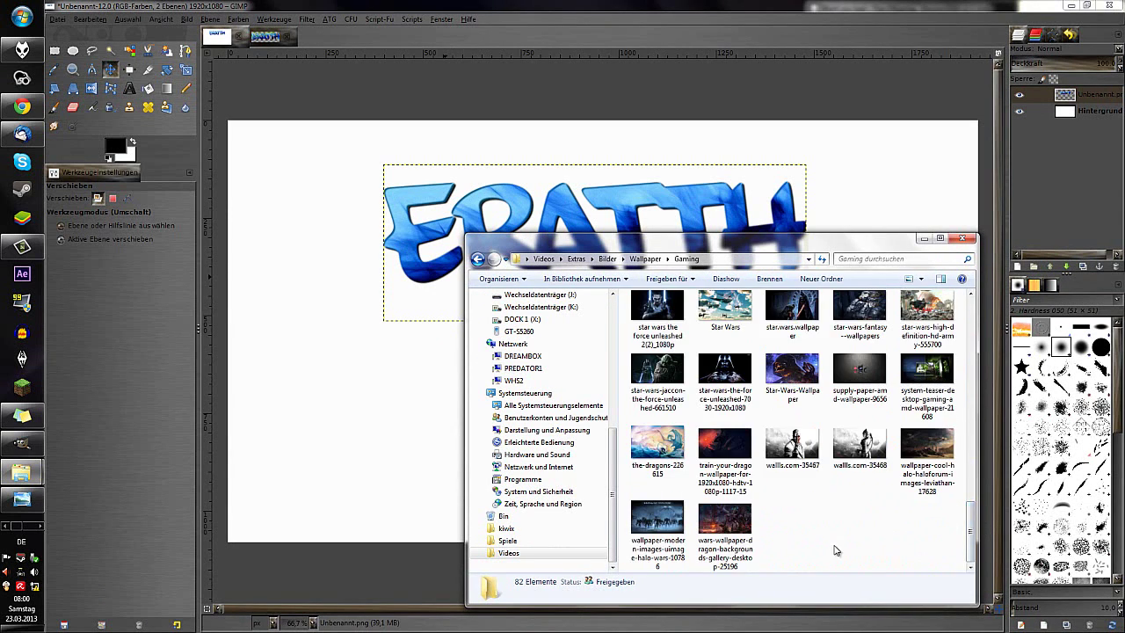
scroll(892, 548, "down", 2)
scroll(892, 548, "up", 3)
scroll(881, 520, "up", 3)
scroll(871, 492, "up", 3)
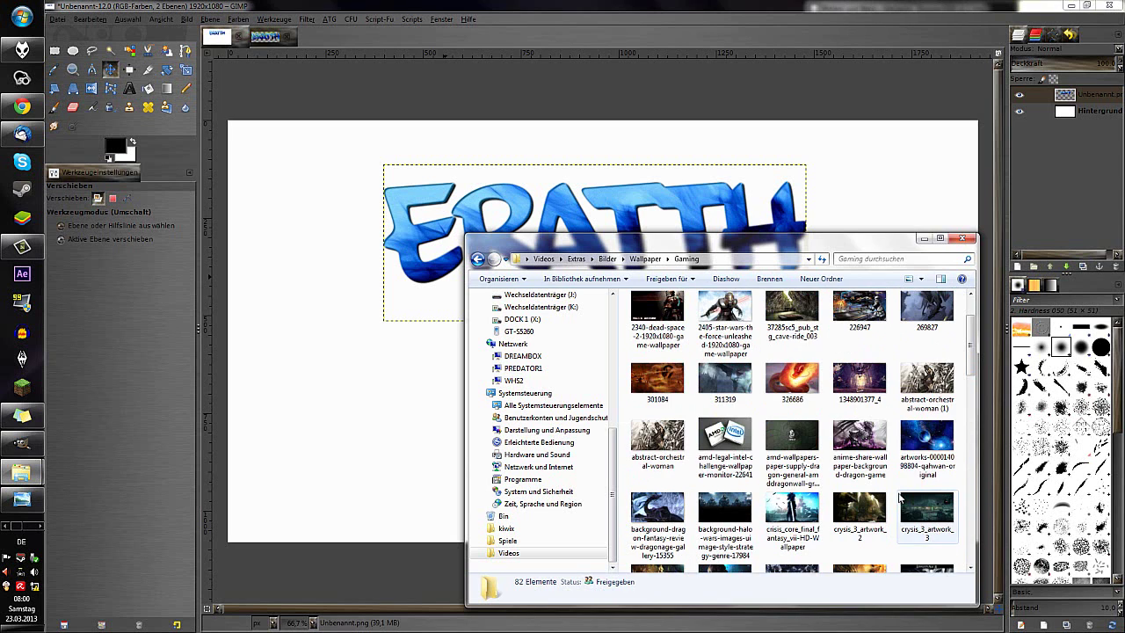
scroll(861, 465, "up", 3)
left_click(658, 455)
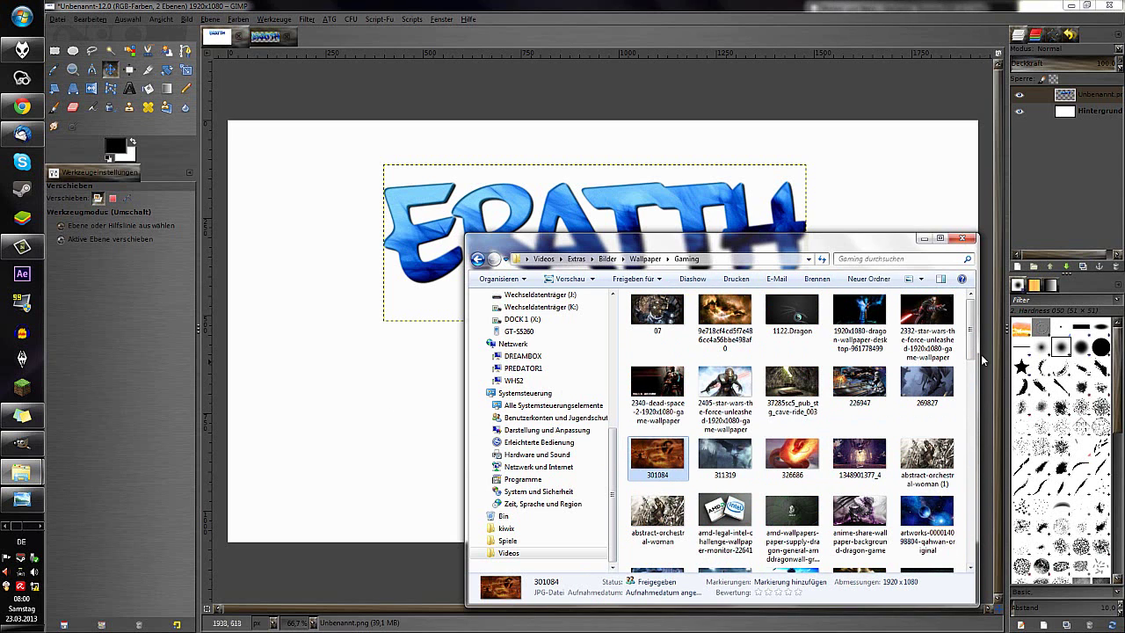
Add the dragon image 269827.jpg as a layer beneath ERATTH and shift it right and up
left_click_drag(926, 382, 460, 461)
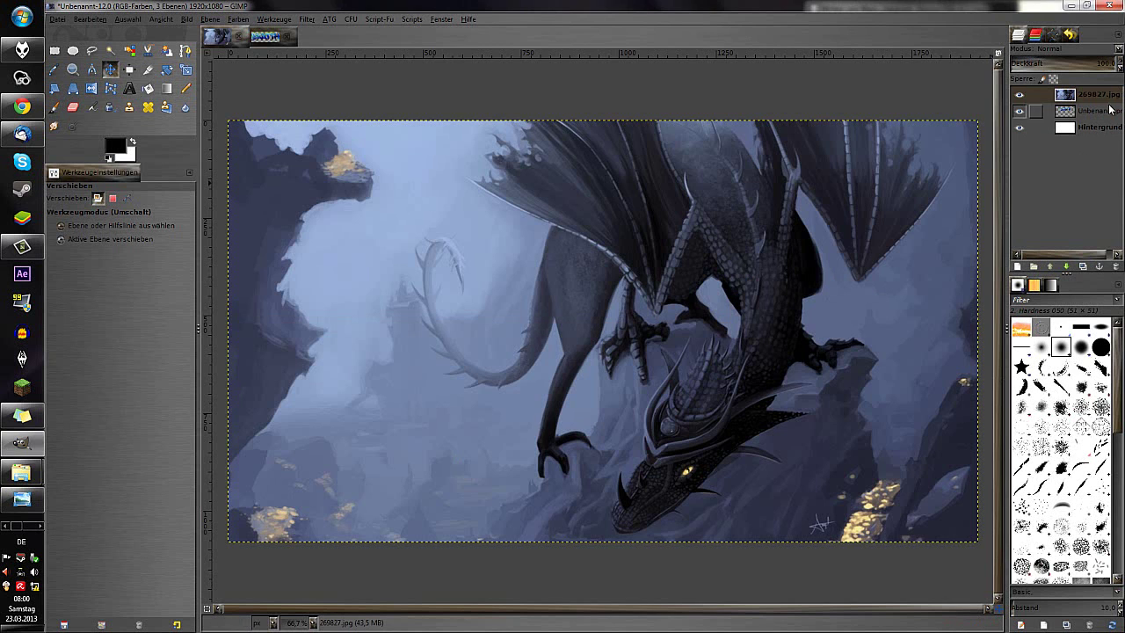
left_click_drag(1109, 109, 1089, 94)
left_click_drag(615, 369, 643, 358)
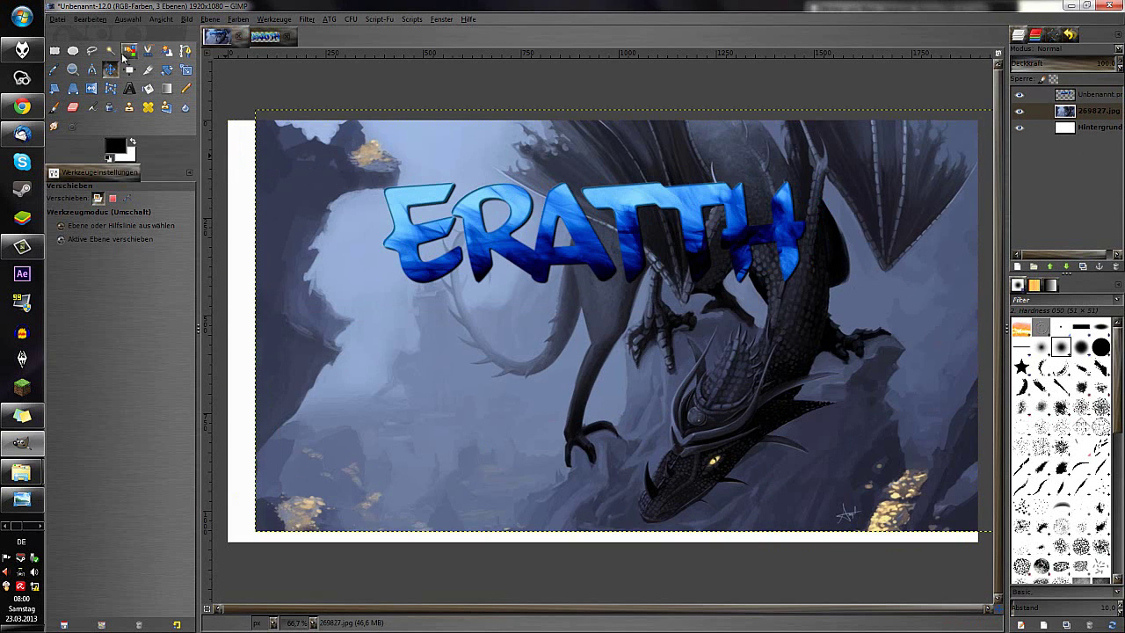
Apply Color to Alpha with pure blue 0000ff to the dragon layer
left_click(237, 18)
left_click(235, 269)
left_click(273, 322)
left_click(300, 216)
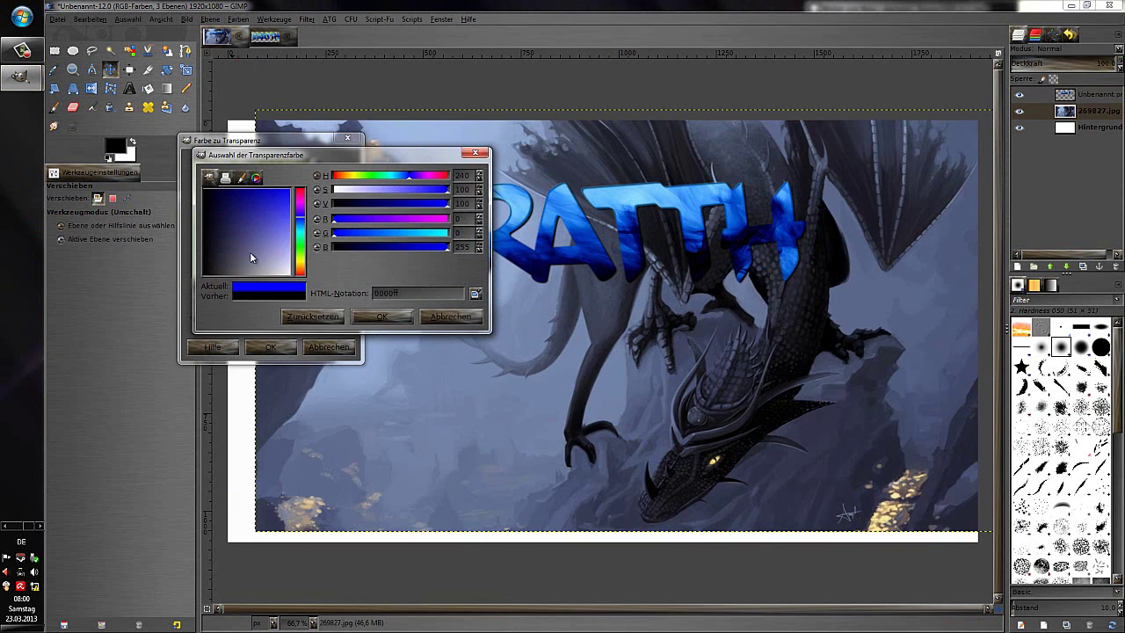
left_click_drag(249, 252, 269, 264)
left_click(382, 316)
left_click(271, 346)
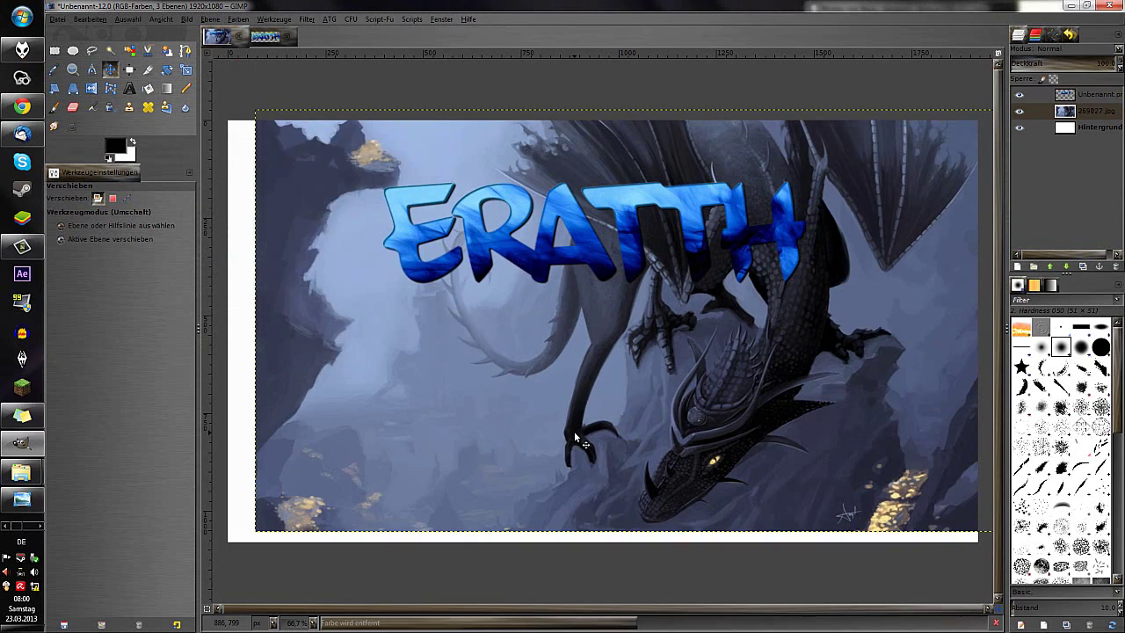
Reposition the dragon image, undoing an accidental layer reorder
left_click_drag(576, 437, 588, 376)
left_click(1049, 266)
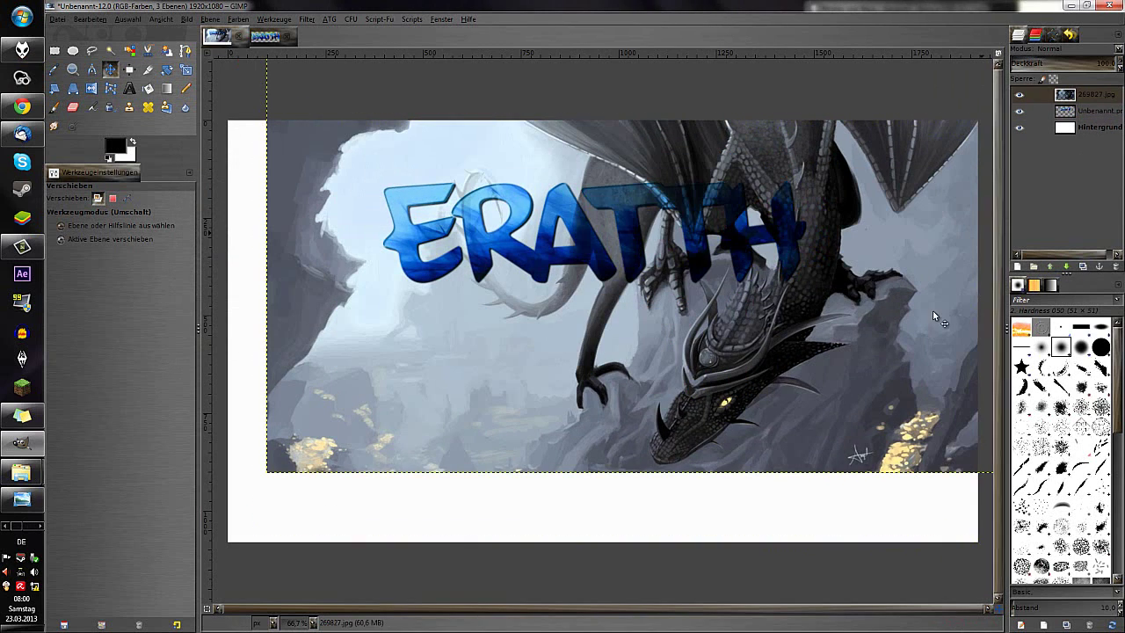
key("ctrl+z")
key("ctrl+z")
key("ctrl+z")
key("ctrl+z")
key("ctrl+z")
key("ctrl+z")
key("ctrl+z")
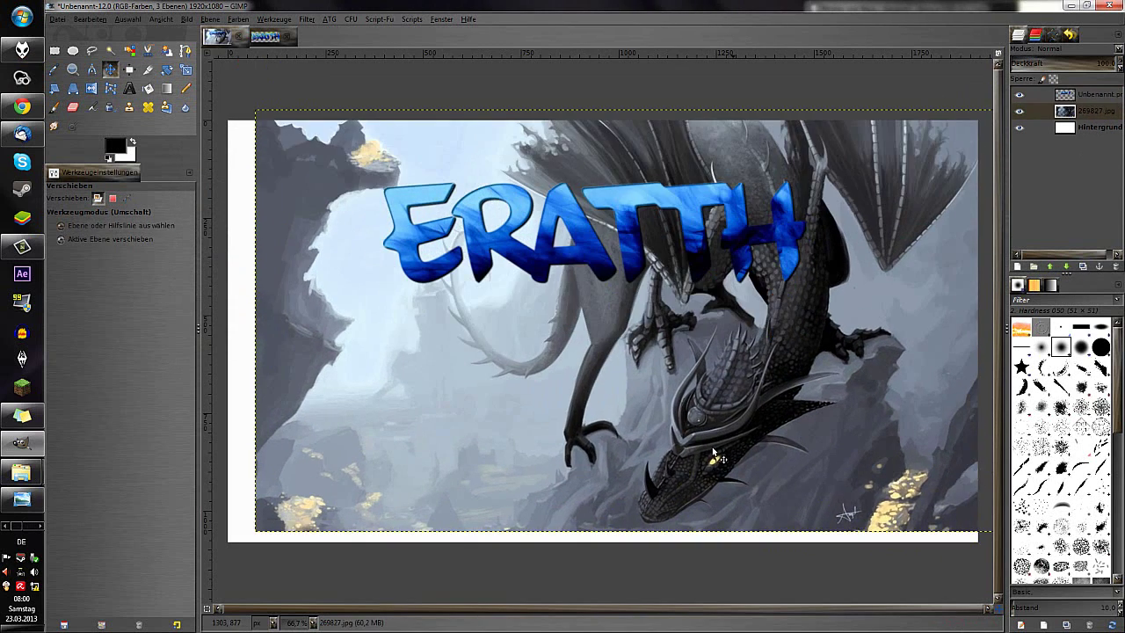
key("shift+e")
Erase the area left of the dragon and fill the Hintergrund layer black
left_click_drag(421, 474, 372, 351)
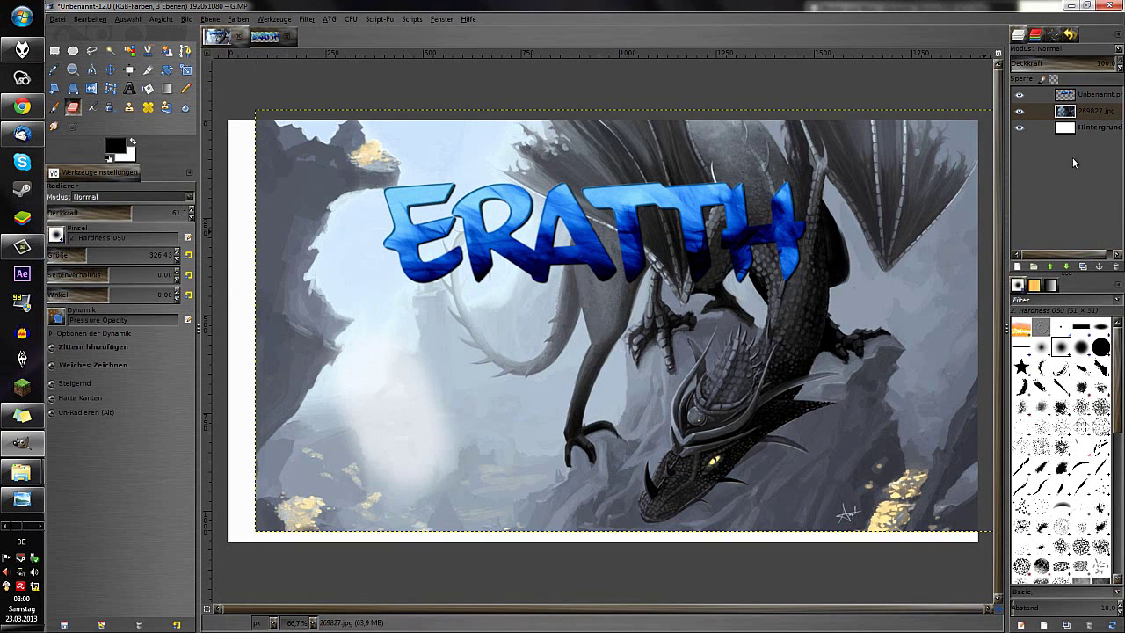
left_click(1076, 128)
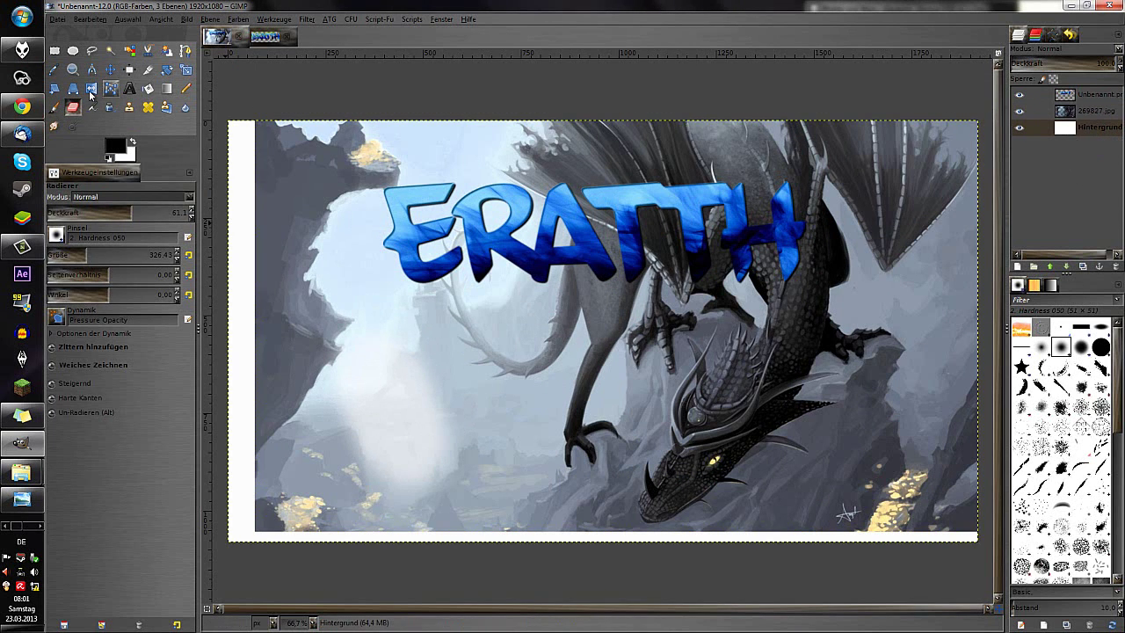
left_click(147, 88)
left_click(326, 190)
At 88.4 eraser opacity, erase the dragon's left haze, bottom-right golden glow and upper-left haze
key("shift+e")
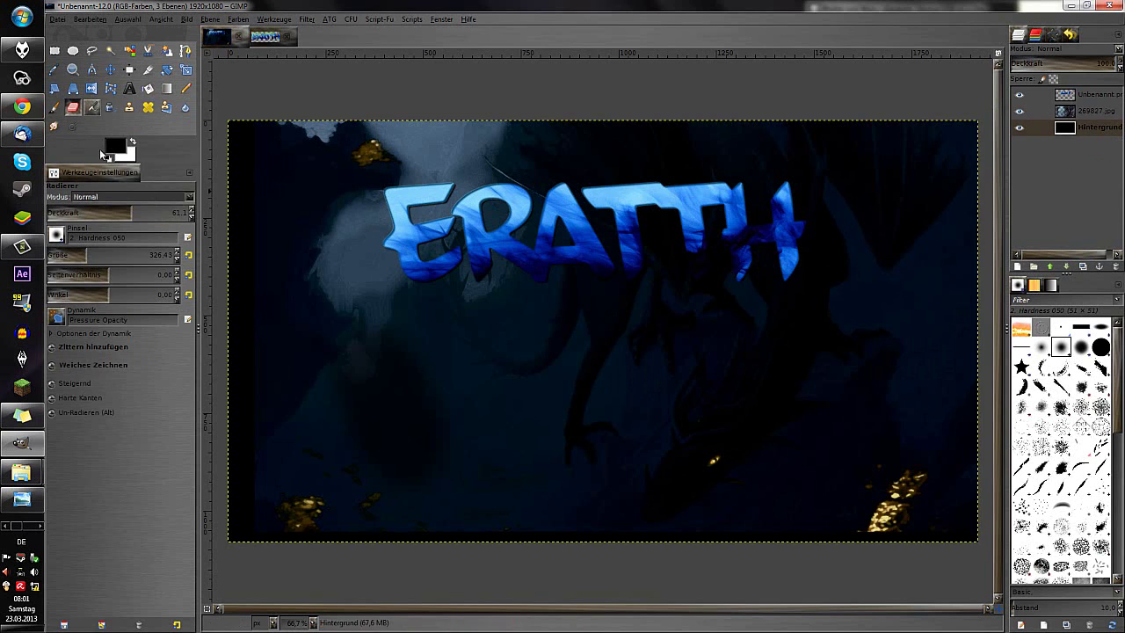
key("Page_Up")
left_click(159, 212)
mouse_move(369, 422)
left_mouse_down()
mouse_move(372, 143)
mouse_move(381, 527)
left_mouse_up()
left_click(170, 213)
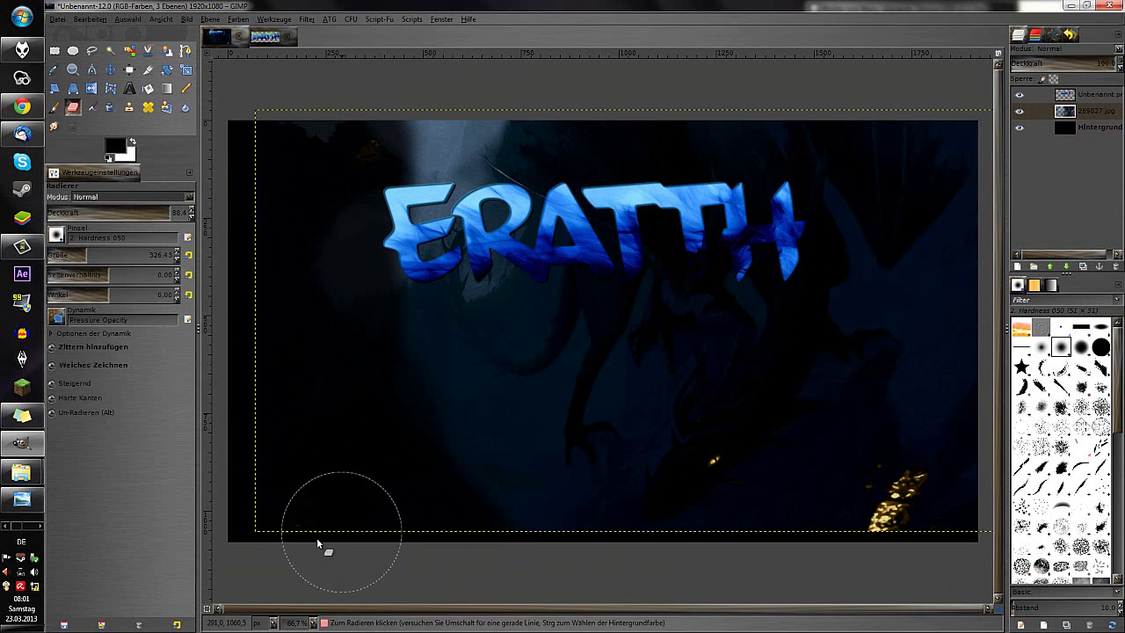
left_click_drag(318, 544, 902, 513)
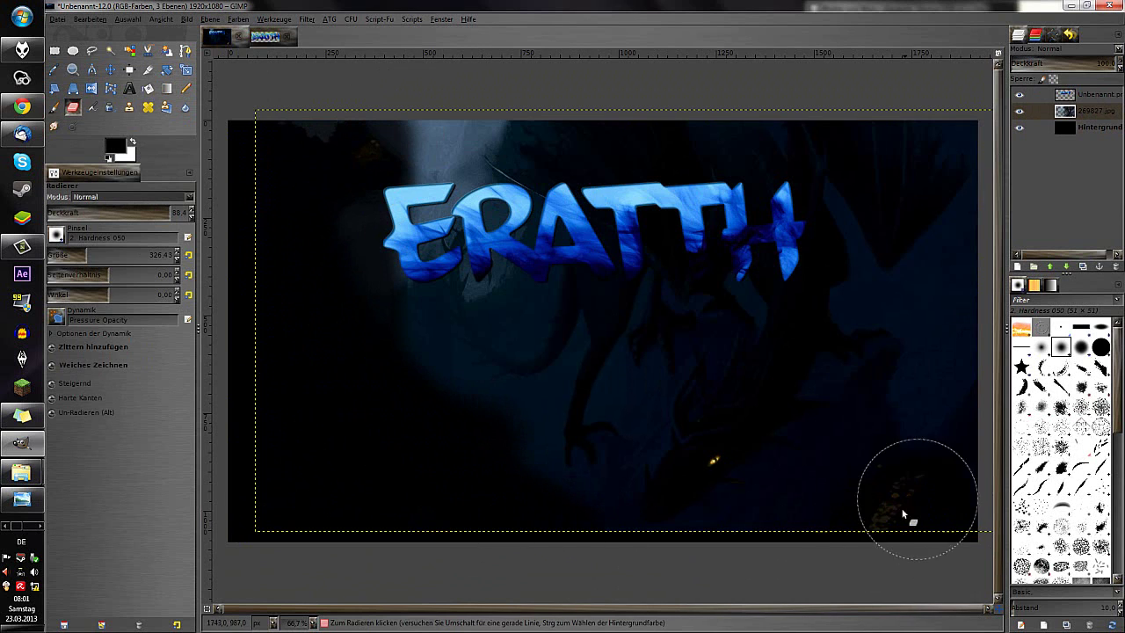
left_click_drag(953, 352, 920, 301)
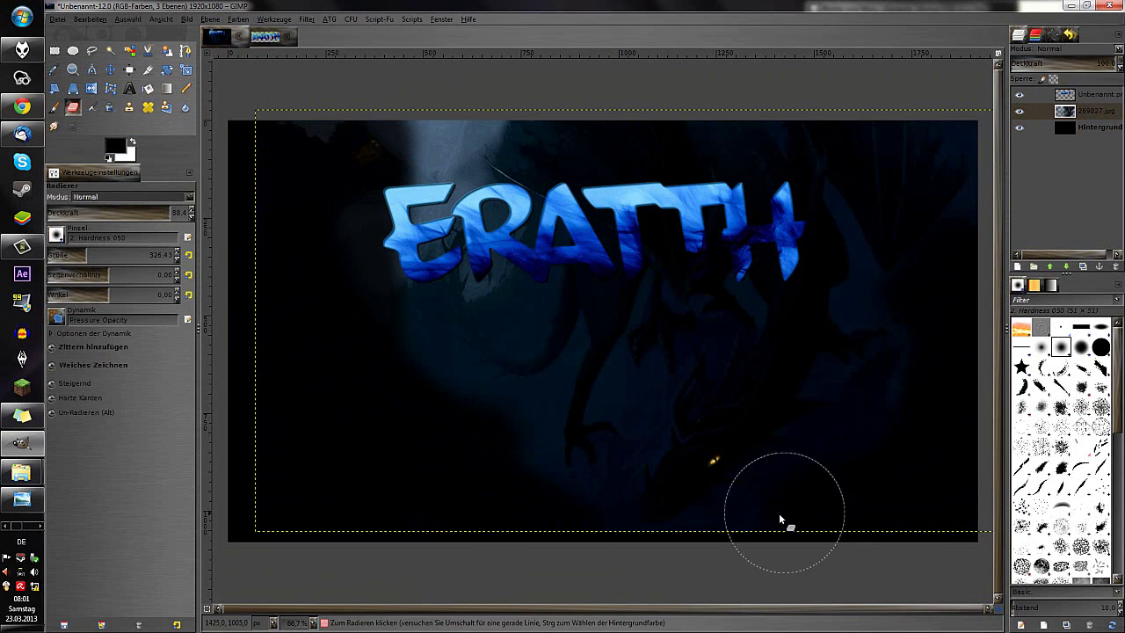
mouse_move(371, 308)
left_mouse_down()
mouse_move(408, 152)
mouse_move(577, 93)
left_mouse_up()
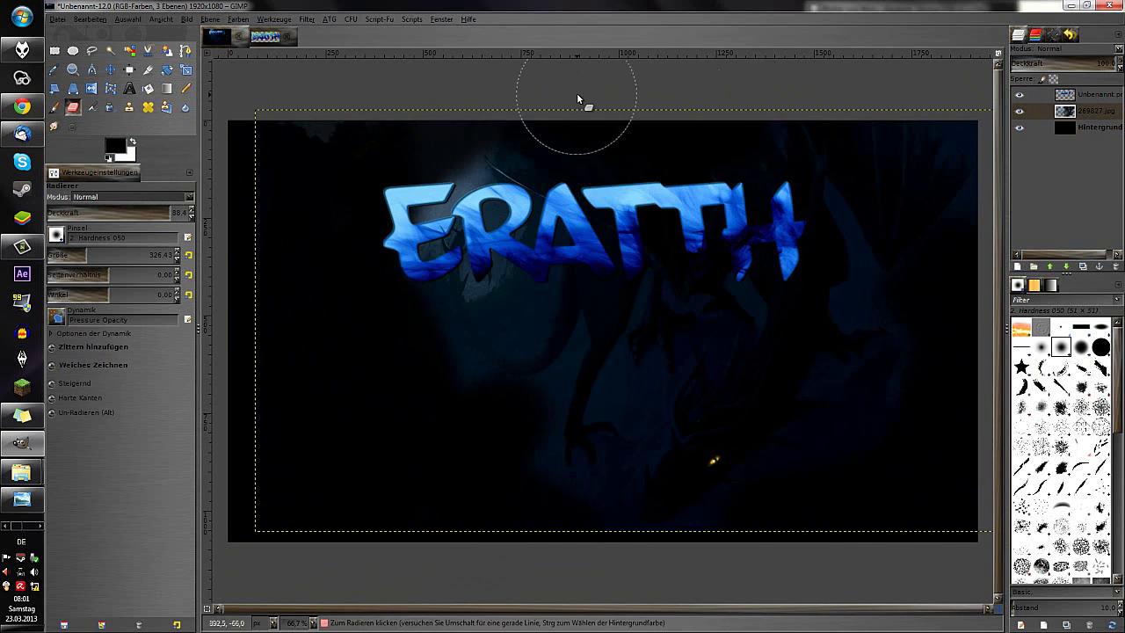
mouse_move(519, 296)
left_mouse_down()
mouse_move(420, 191)
mouse_move(633, 395)
mouse_move(543, 494)
mouse_move(531, 401)
mouse_move(452, 384)
mouse_move(517, 302)
left_mouse_up()
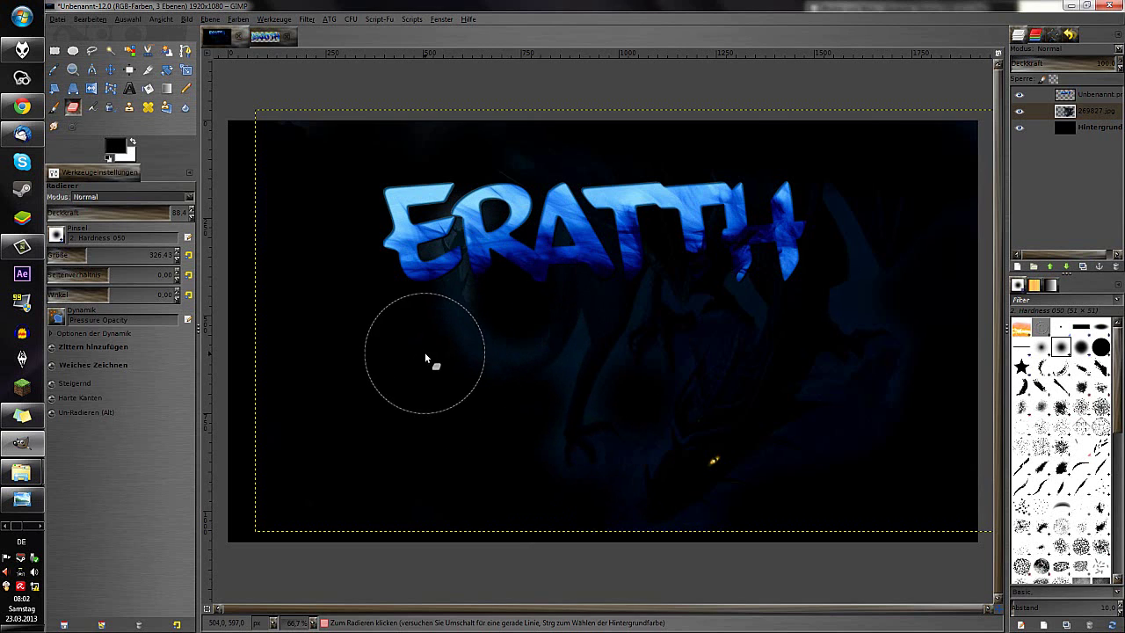
left_click(1087, 127)
Fill the Hintergrund layer with white
key("shift+b")
key("x")
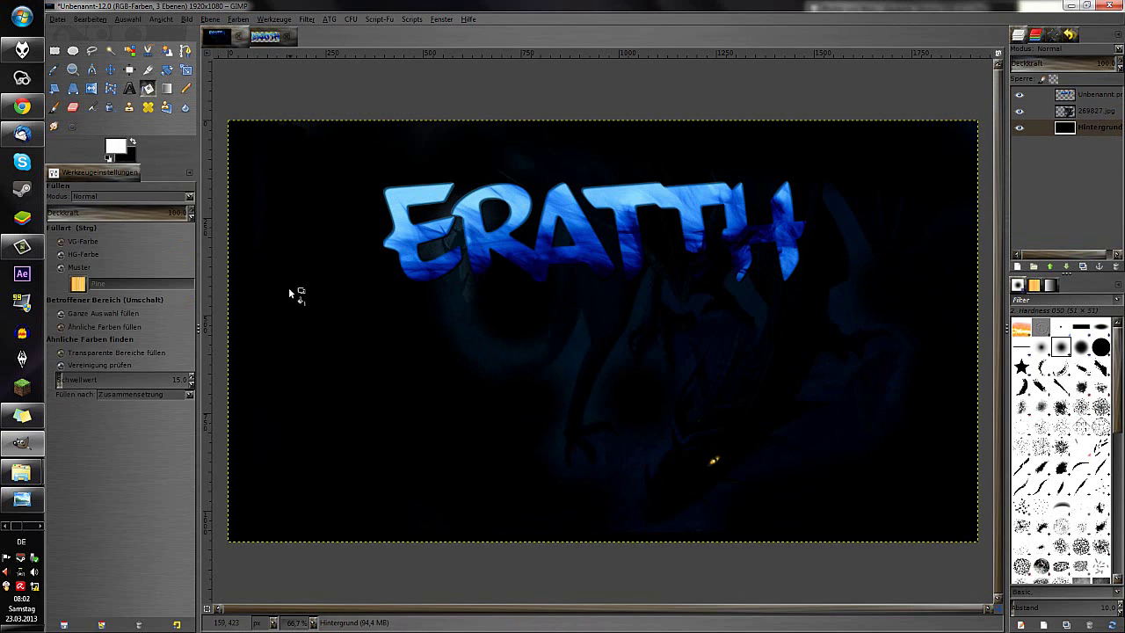
left_click(288, 287)
key("shift+e")
Lighten the haze around the dragon's claws with the eraser on the dragon layer
key("Page_Up")
mouse_move(262, 169)
left_mouse_down()
mouse_move(657, 569)
mouse_move(884, 431)
mouse_move(876, 451)
mouse_move(941, 167)
mouse_move(774, 102)
mouse_move(528, 140)
left_mouse_up()
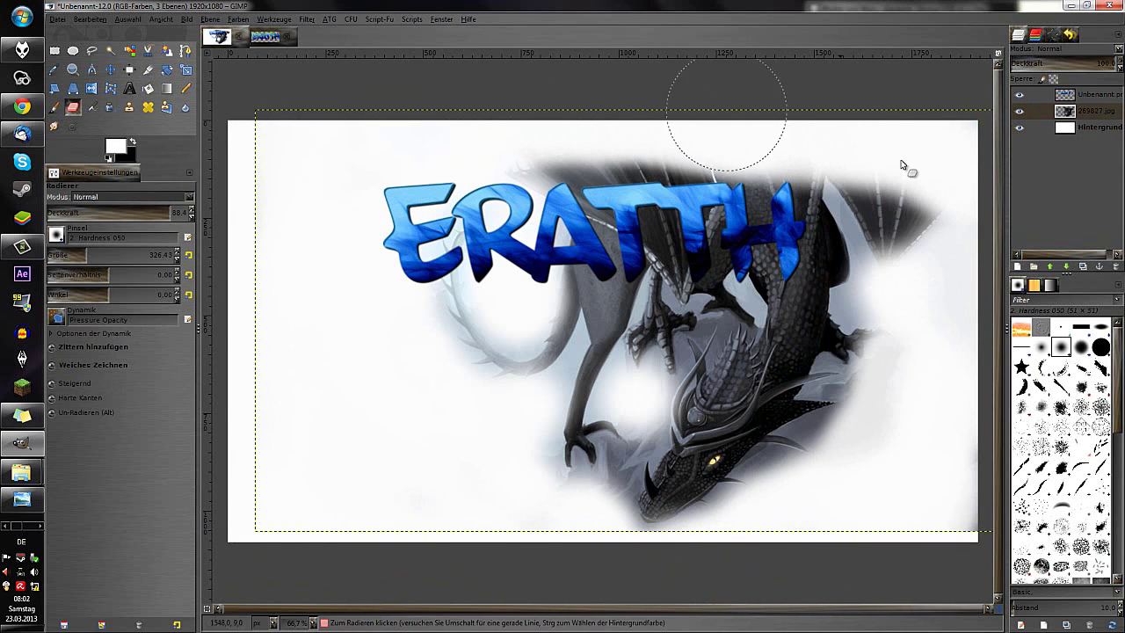
key("ctrl+z")
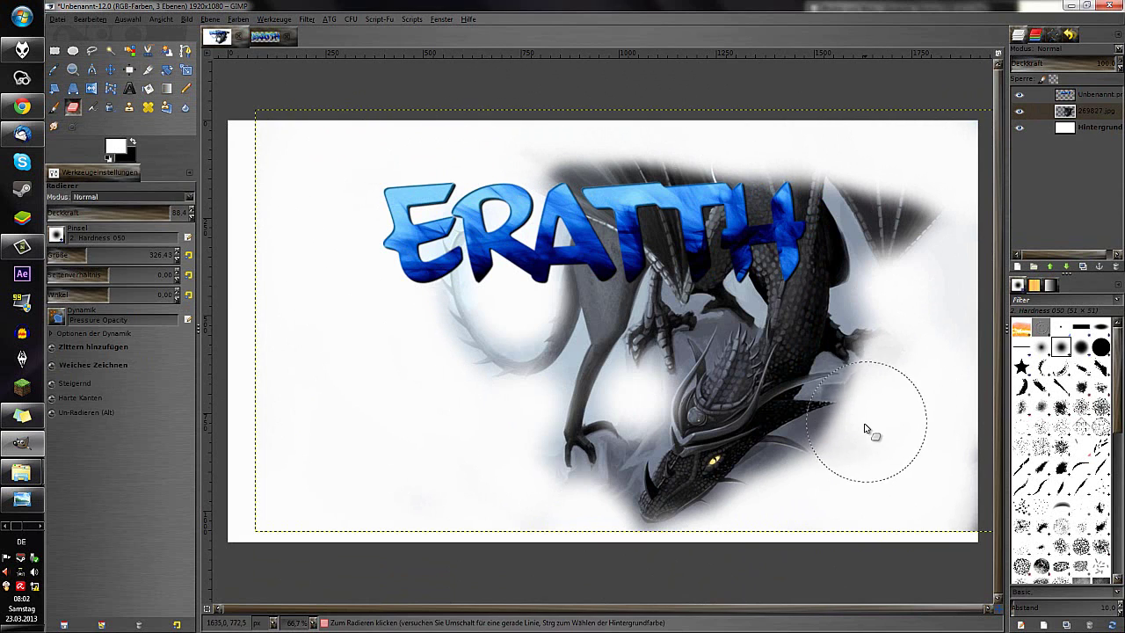
left_click_drag(605, 502, 704, 332)
key("bracketleft")
key("bracketleft")
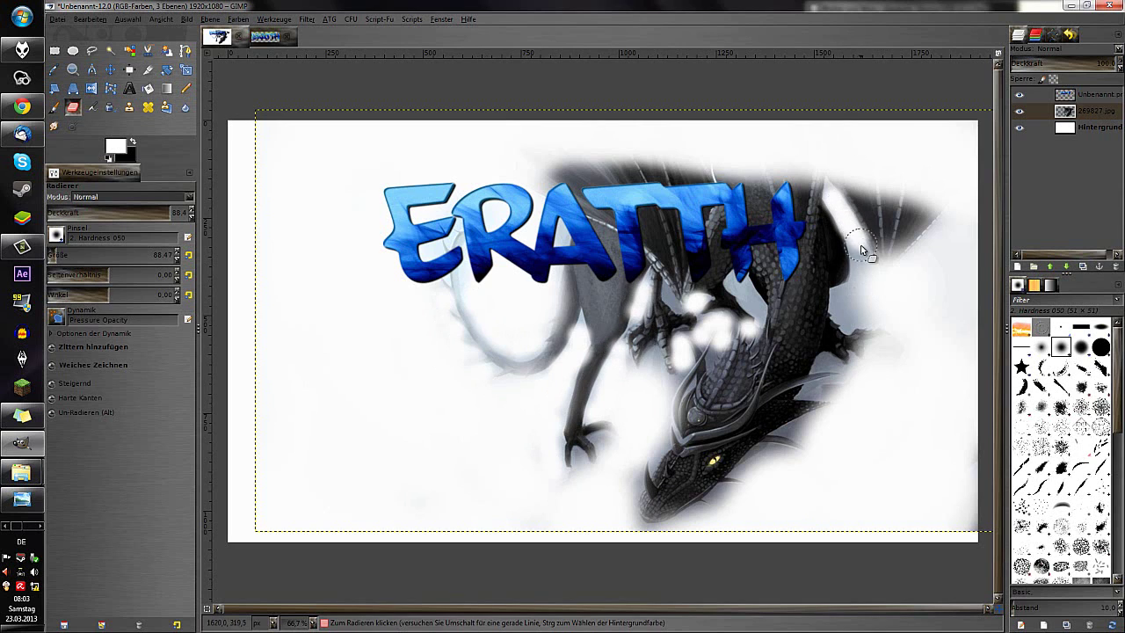
Erase dark patches of the dragon's body, then set eraser size to 47 and about 378
left_click_drag(861, 251, 877, 316)
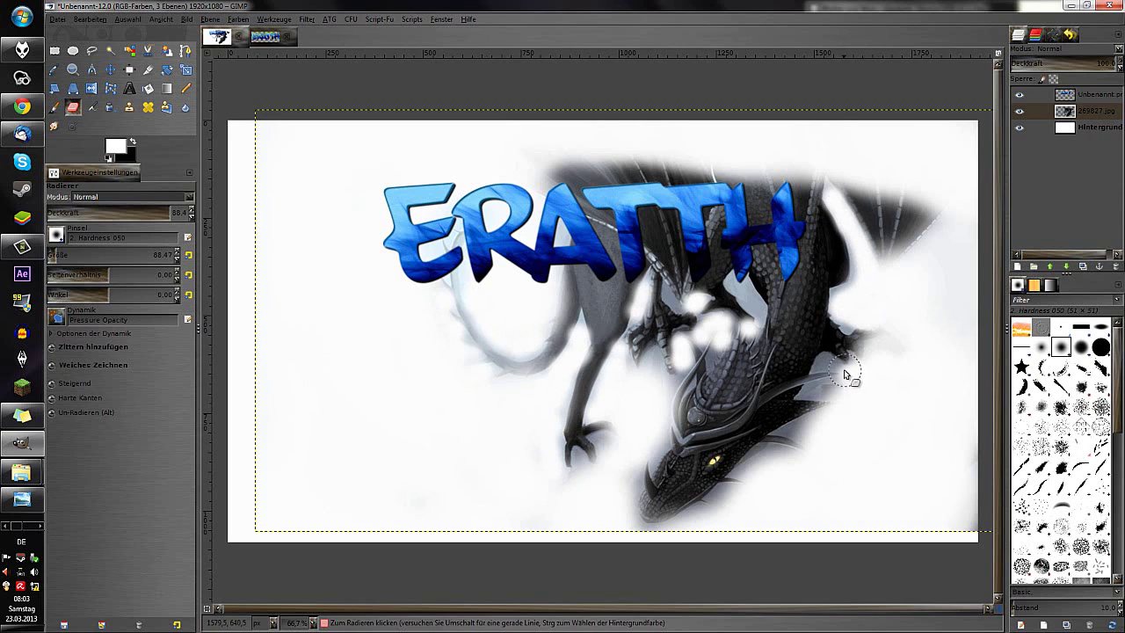
mouse_move(843, 376)
left_mouse_down()
mouse_move(886, 396)
mouse_move(813, 396)
mouse_move(816, 465)
mouse_move(726, 498)
left_mouse_up()
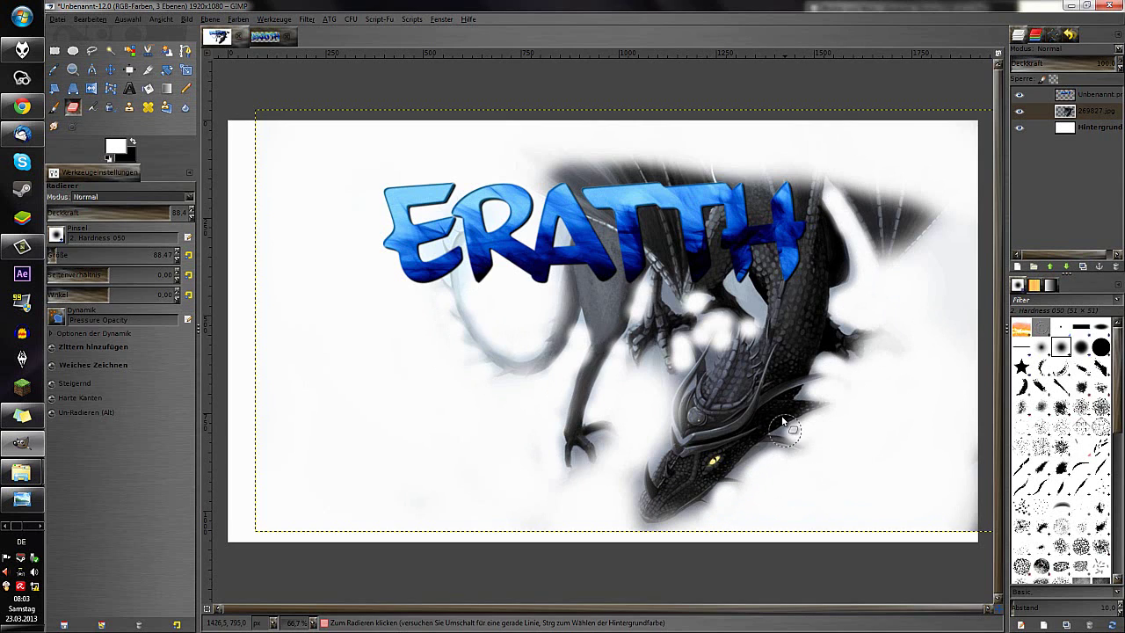
mouse_move(743, 282)
left_mouse_down()
mouse_move(754, 316)
mouse_move(734, 285)
mouse_move(672, 307)
left_mouse_up()
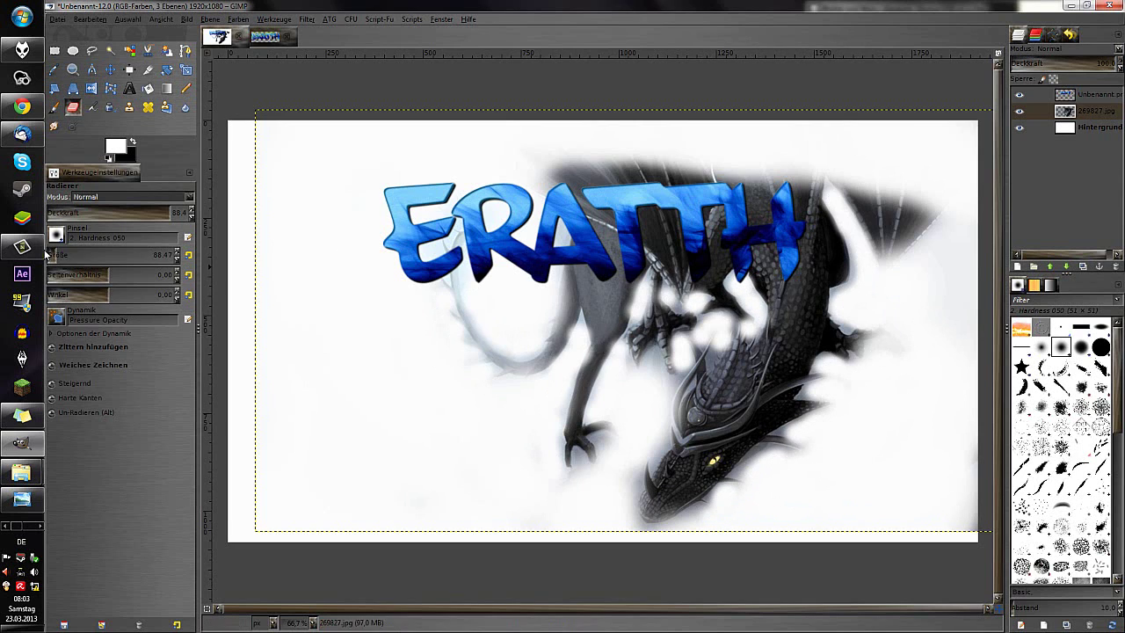
left_click(47, 252)
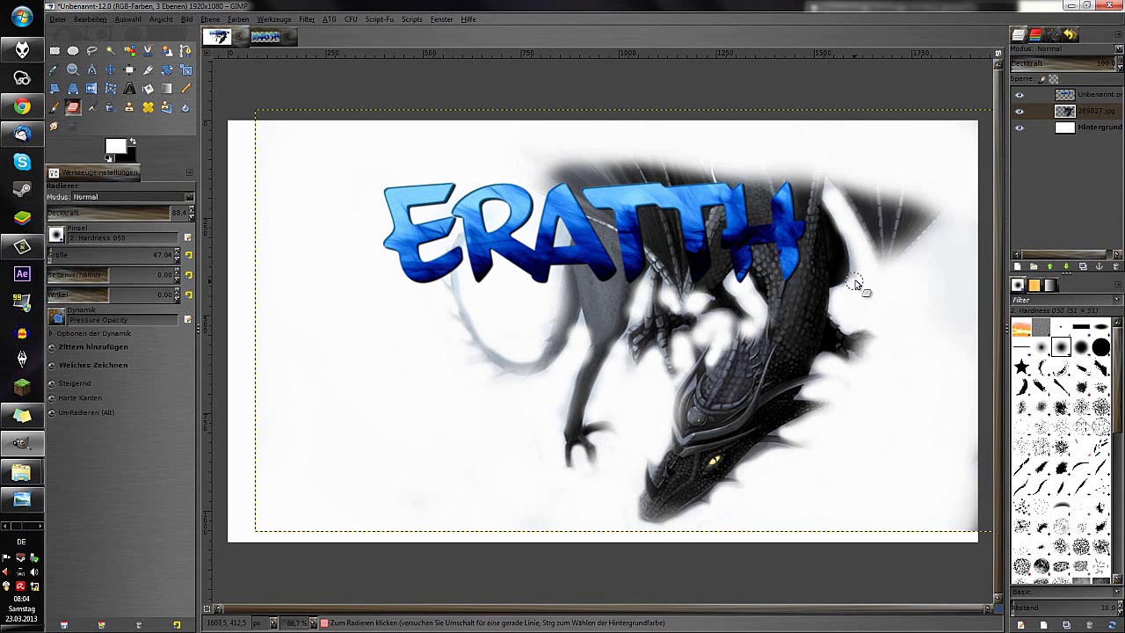
left_click(98, 254)
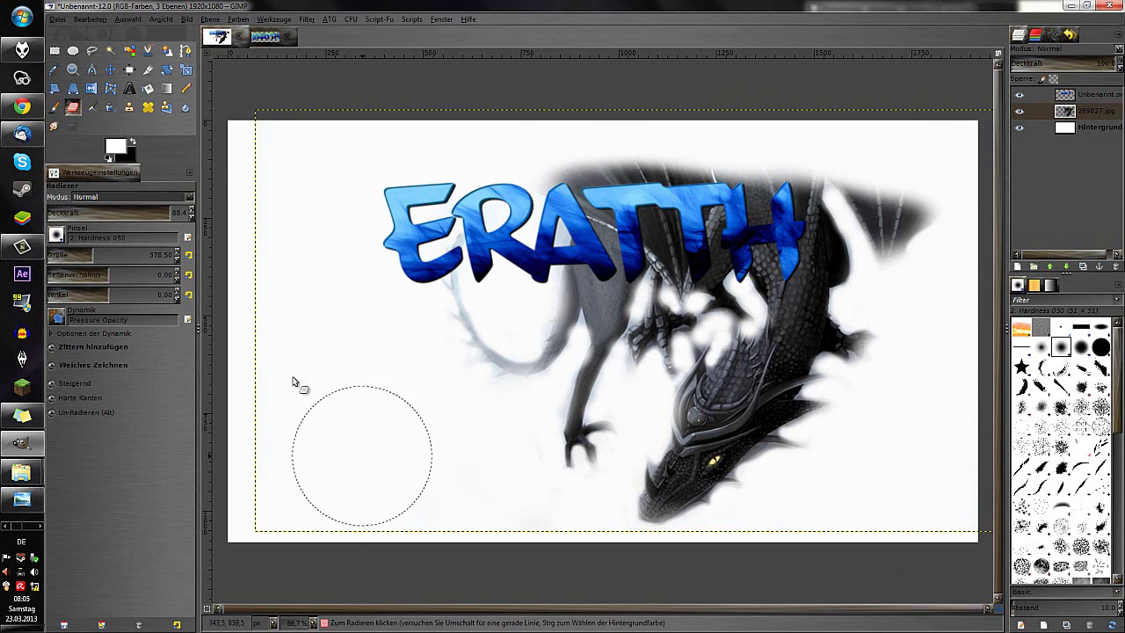
Nudge the dragon right and down, and flip it horizontally so its head sits upper right
left_click(109, 69)
key("shift+Right")
key("shift+Right")
key("shift+Right")
key("shift+Down")
key("shift+Down")
key("shift+Down")
key("shift+f")
left_click(791, 433)
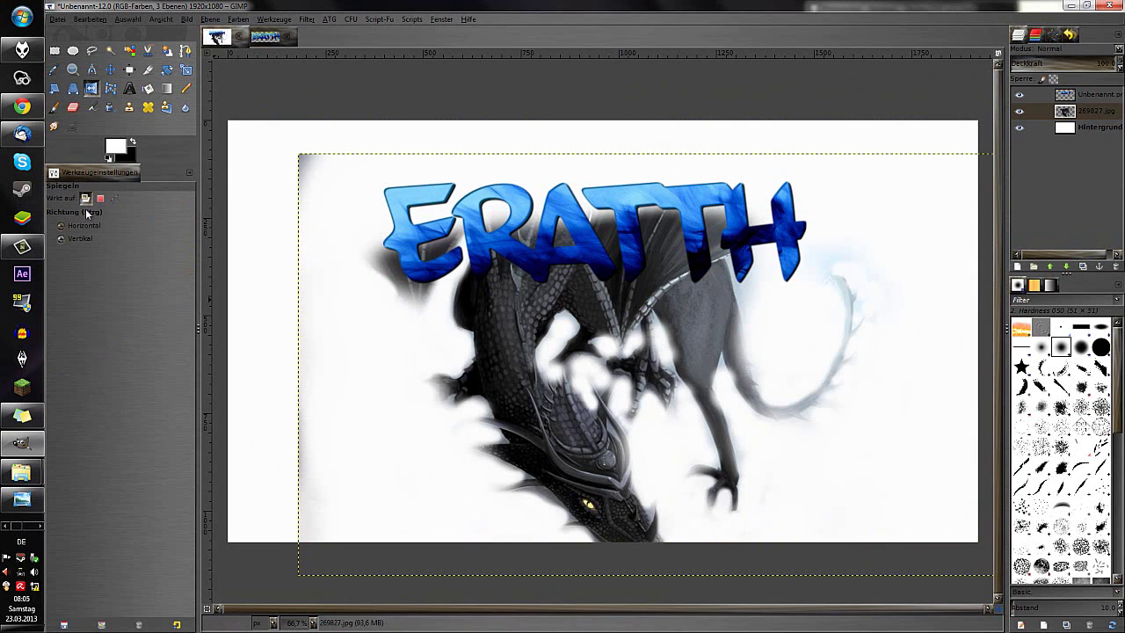
left_click(60, 238)
left_click(237, 227)
Shift the dragon further right and move the ERATTH lettering up and left
key("m")
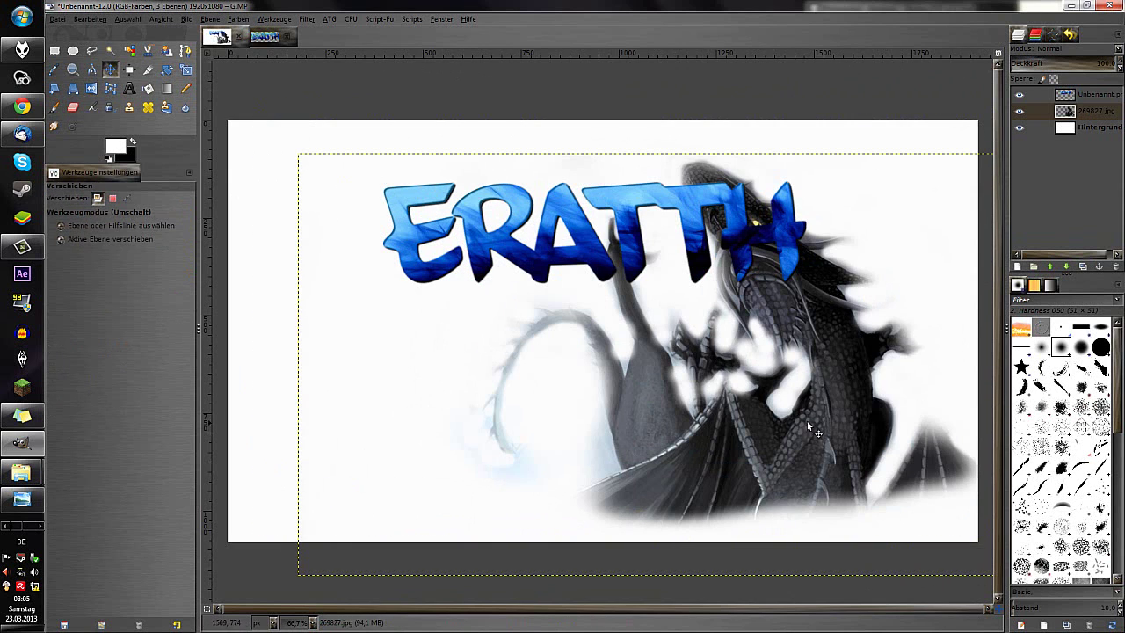
key("shift+Right")
key("shift+Right")
key("shift+Down")
key("shift+Down")
key("shift+e")
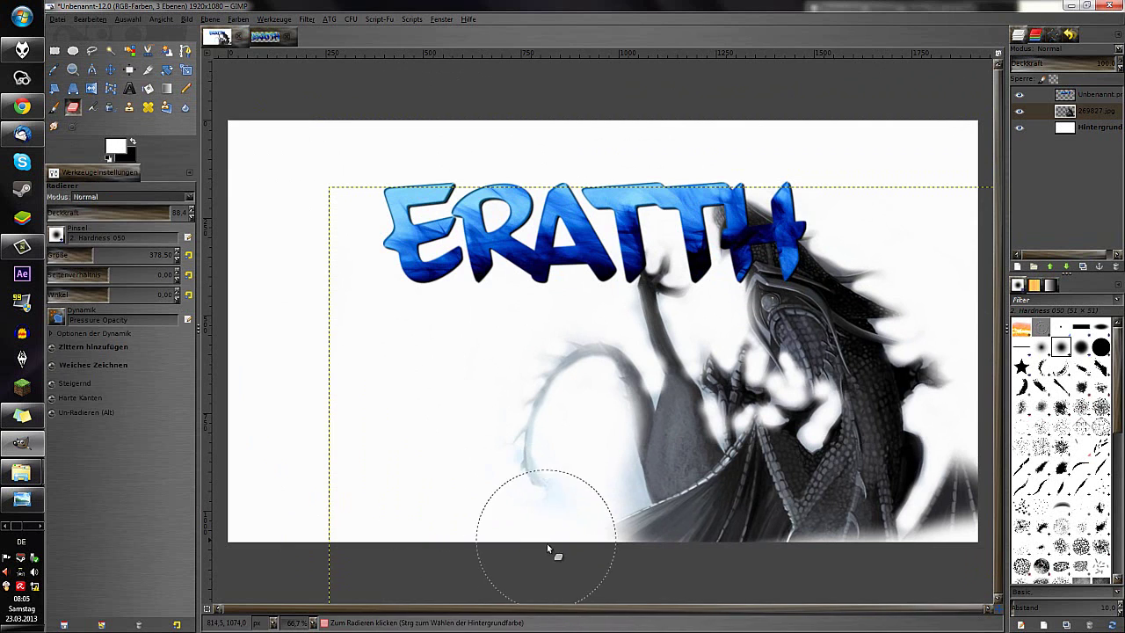
key("m")
mouse_move(644, 442)
left_mouse_down()
mouse_move(695, 429)
mouse_move(719, 442)
left_mouse_up()
left_click_drag(598, 237, 550, 198)
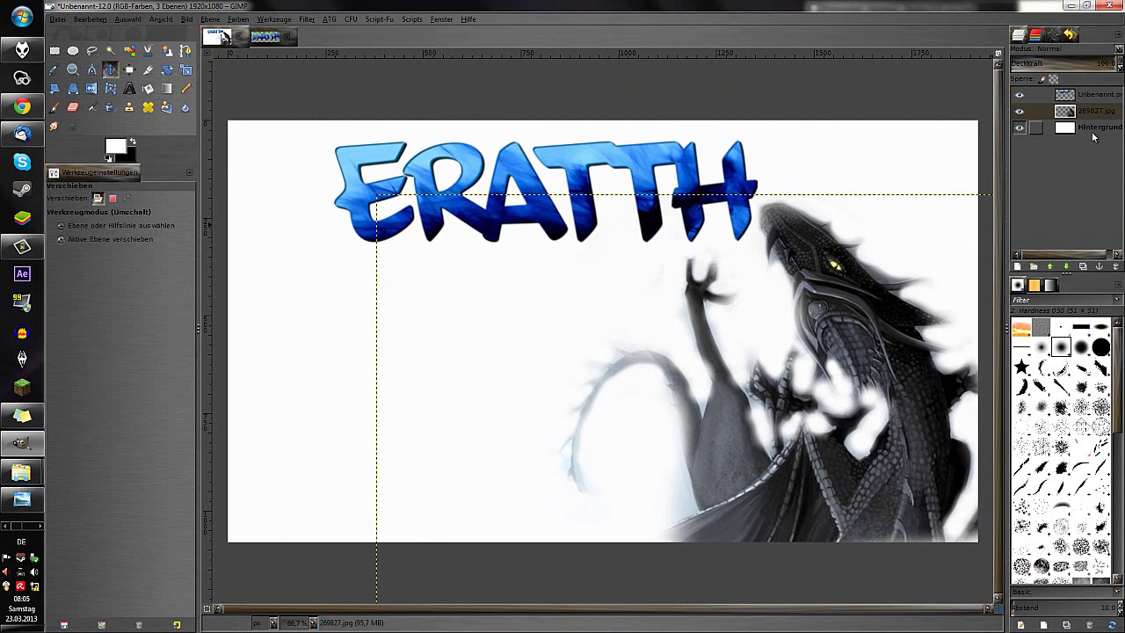
Fill the background layer with black
left_click(1094, 136)
key("shift+b")
key("x")
left_click(370, 315)
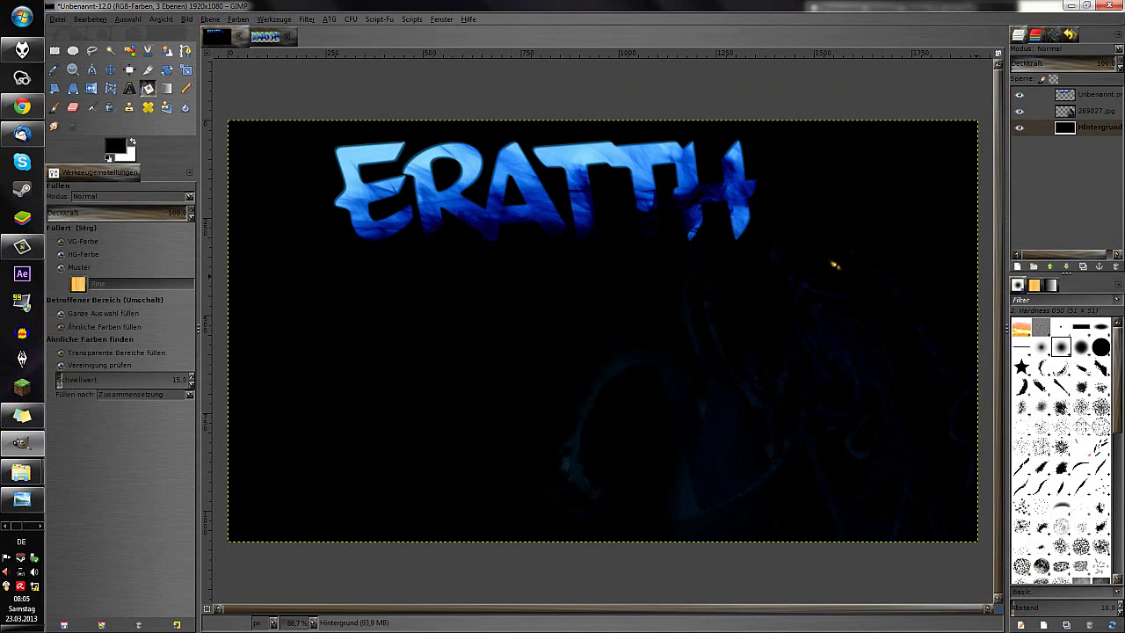
Try colorizing the dragon toward blue-purple, then cancel the Colorize change
left_click(268, 19)
left_click(273, 70)
mouse_move(298, 508)
left_mouse_down()
mouse_move(313, 506)
mouse_move(303, 508)
left_mouse_up()
left_click(325, 478)
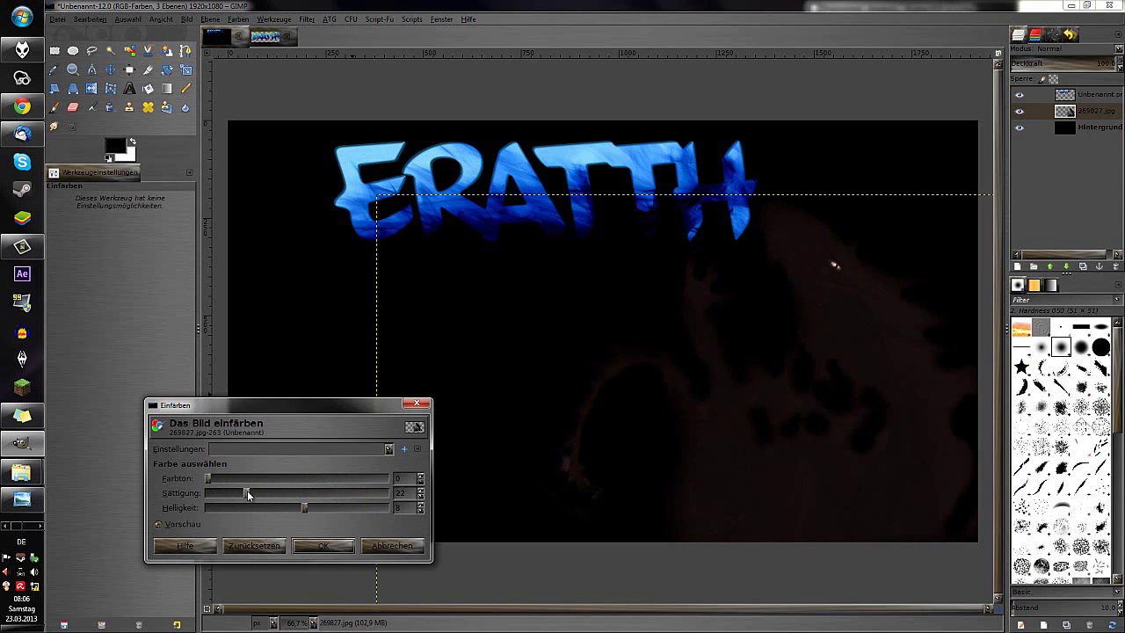
left_click_drag(305, 507, 321, 505)
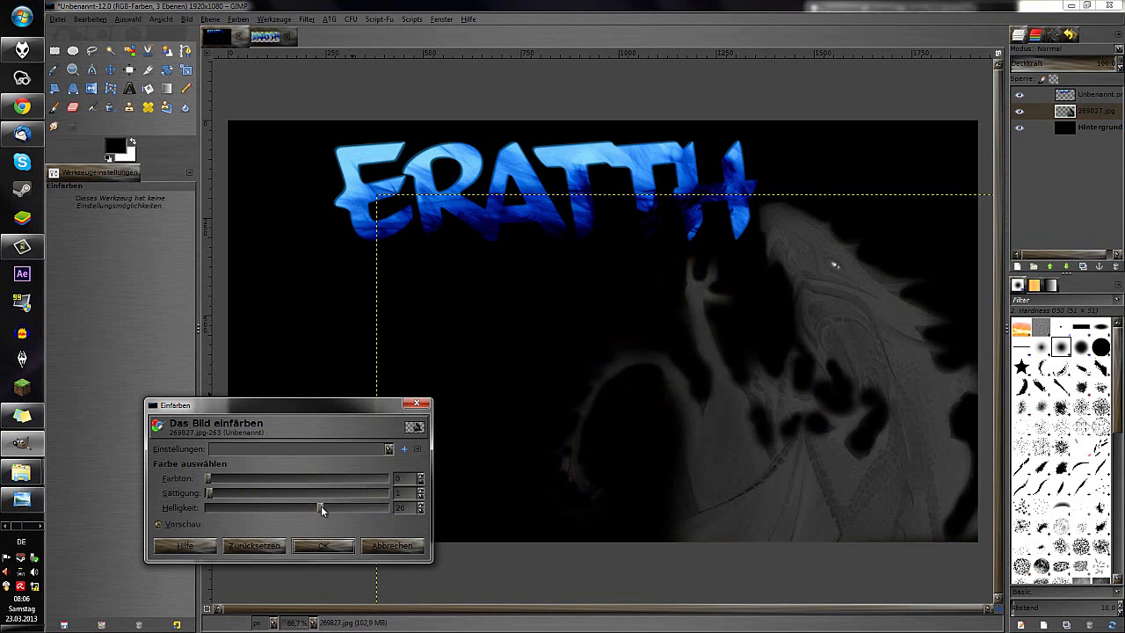
left_click(392, 545)
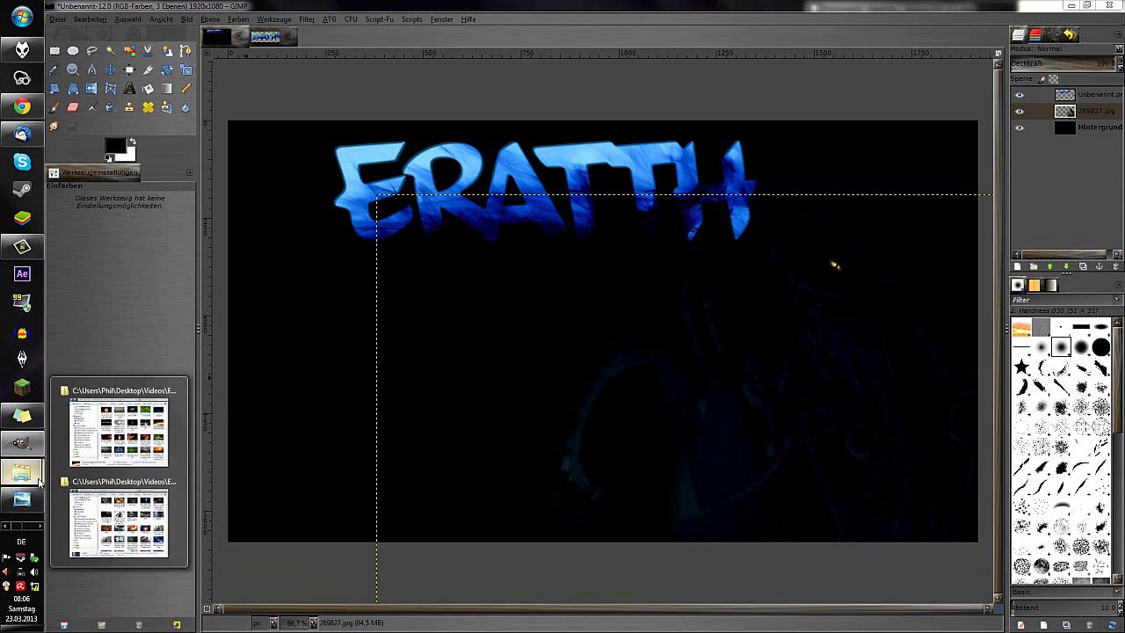
Drag Fire-Phoenix-Black-Background.jpg from the Backgrounds folder onto the canvas as a layer
left_click(110, 488)
left_click(99, 421)
mouse_move(748, 231)
left_mouse_down()
mouse_move(358, 185)
mouse_move(443, 172)
left_mouse_up()
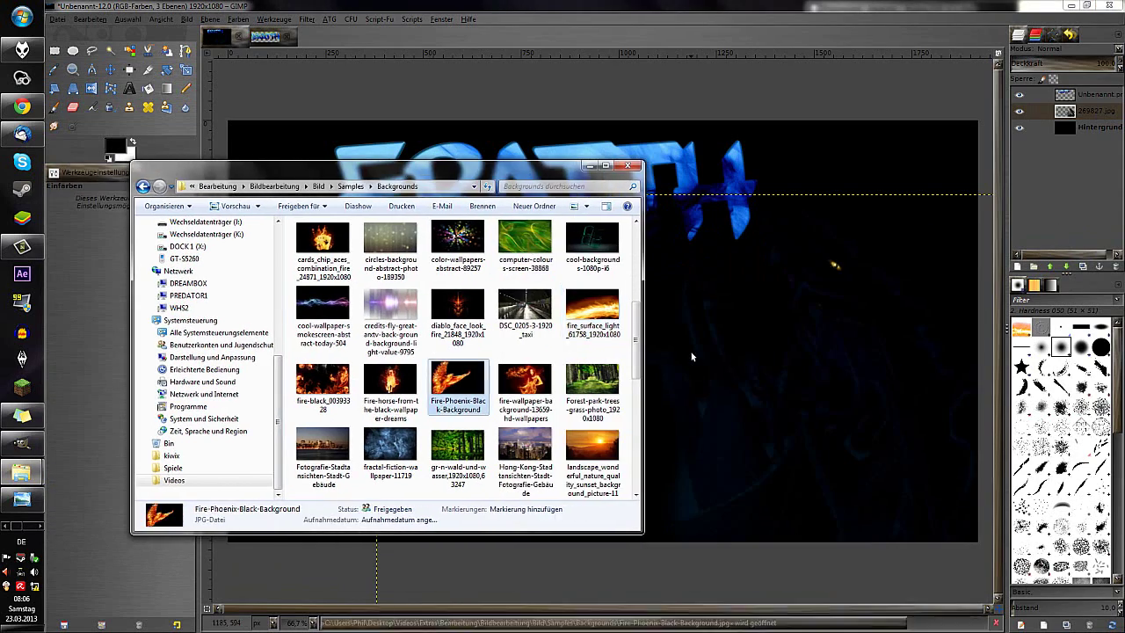
left_click_drag(453, 380, 571, 351)
Scale the phoenix layer down to 1497×938 and reposition it
left_click(114, 70)
left_click_drag(406, 362, 406, 385)
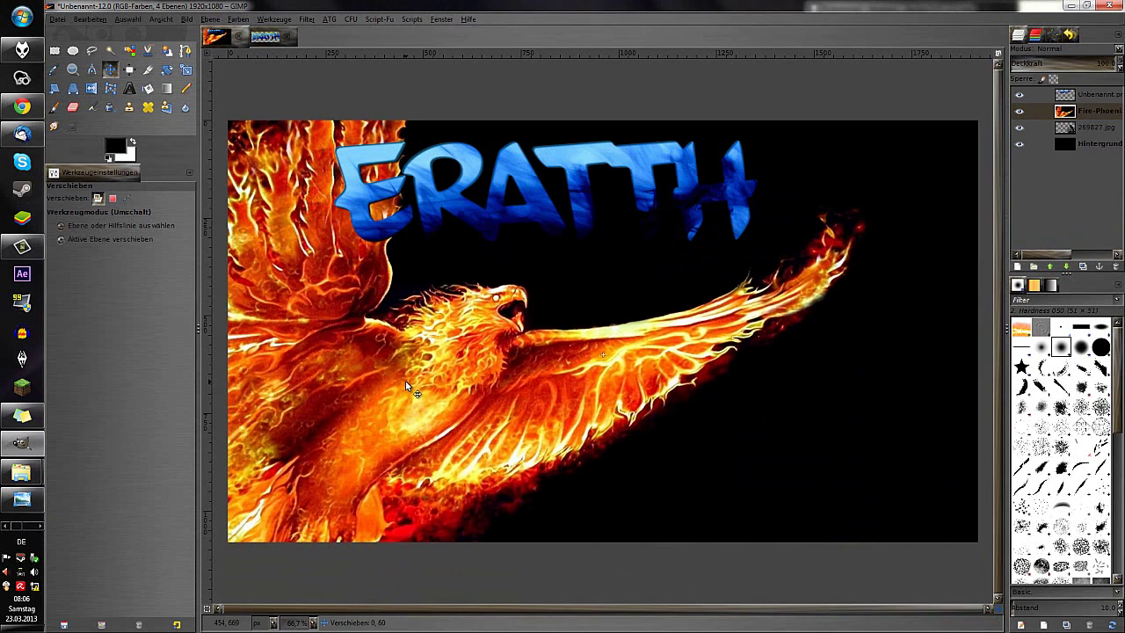
left_click_drag(456, 450, 540, 454)
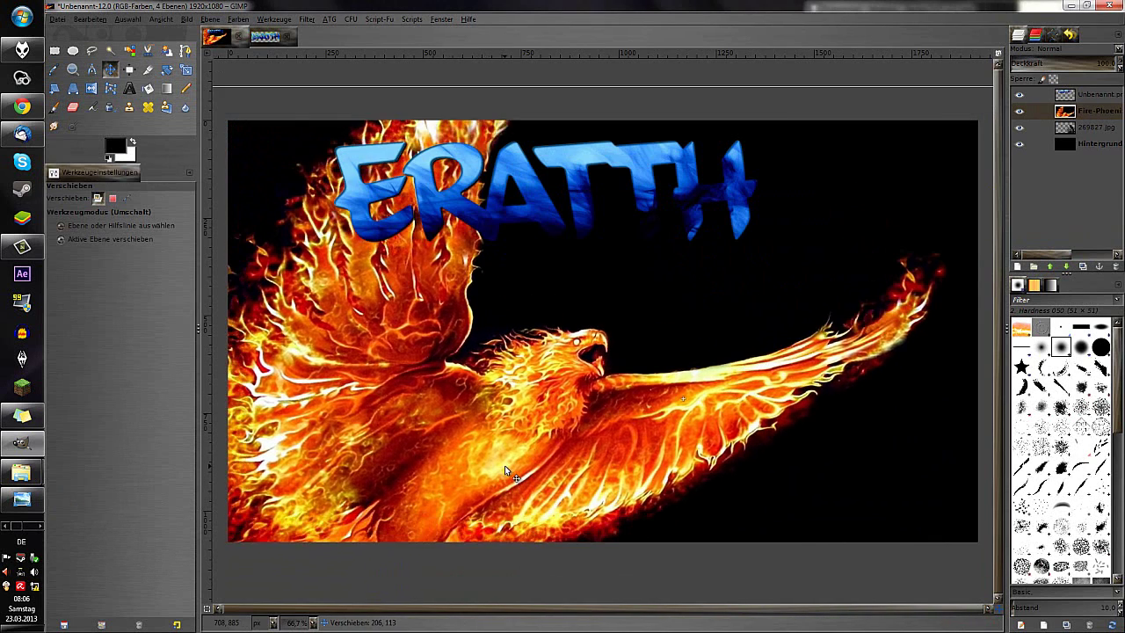
left_click(186, 69)
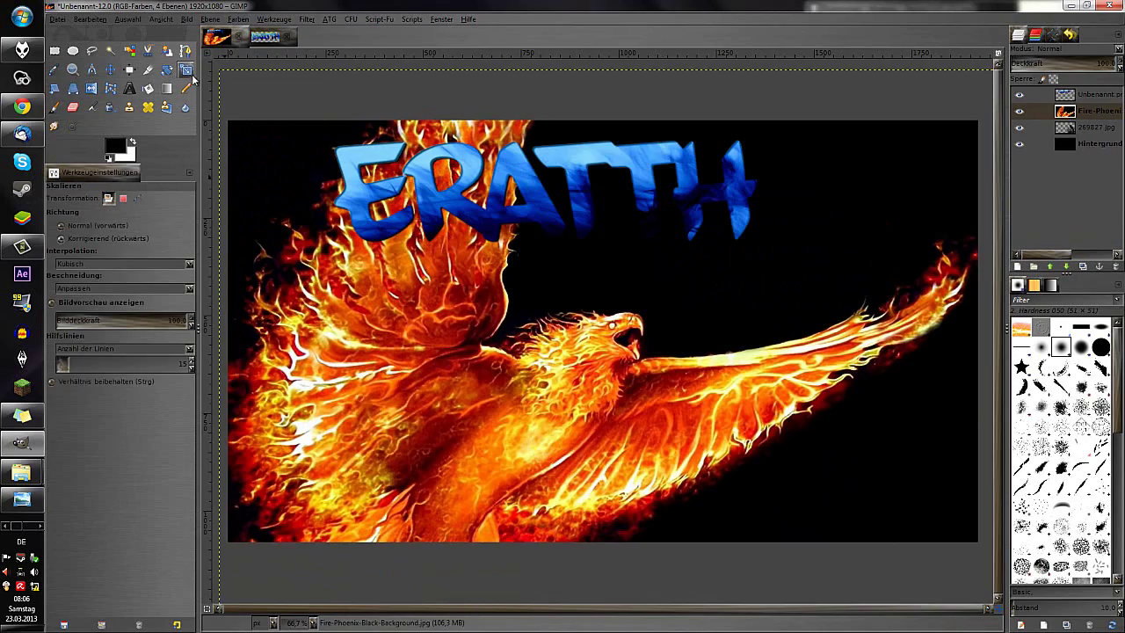
left_click_drag(234, 72, 307, 168)
key("Return")
key("m")
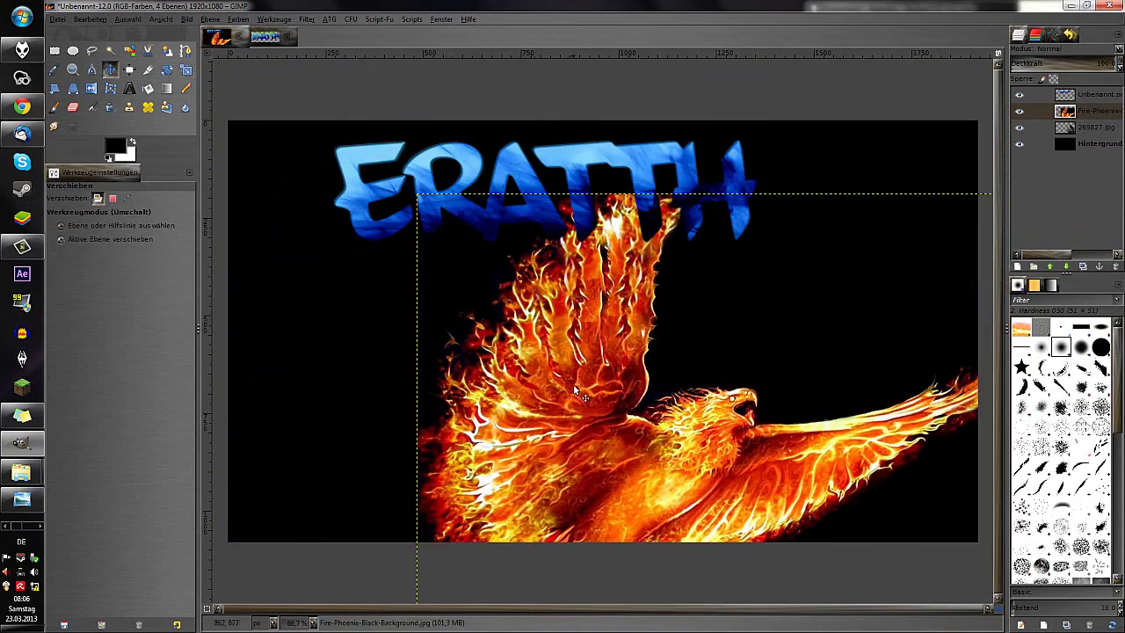
left_click_drag(647, 437, 459, 361)
Make the phoenix's black backdrop transparent with Color to Alpha
left_click(238, 18)
left_click(277, 270)
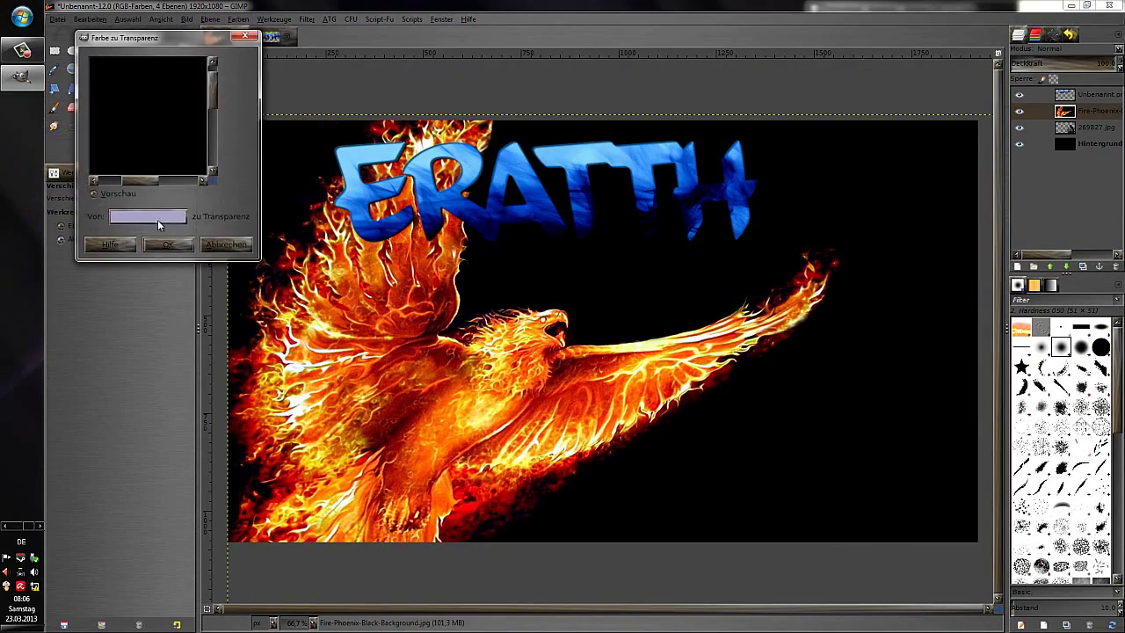
left_click(157, 220)
key("Return")
key("Return")
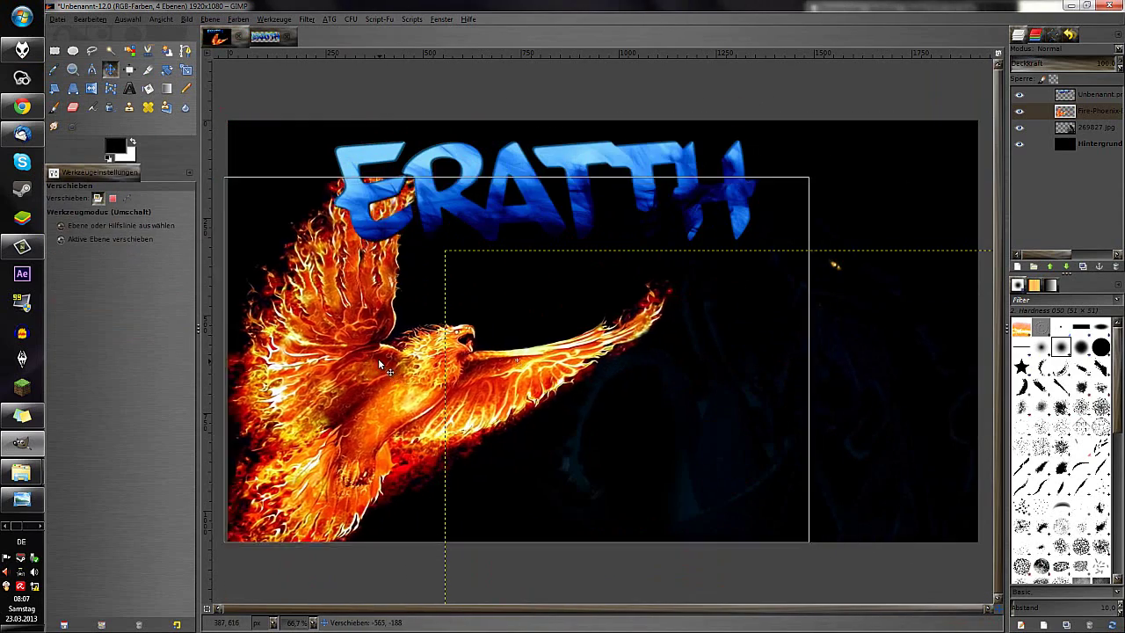
Move the phoenix to the lower left, shift ERATTH right, and bring back the Backgrounds folder
left_click_drag(452, 364, 378, 369)
left_click_drag(525, 188, 562, 161)
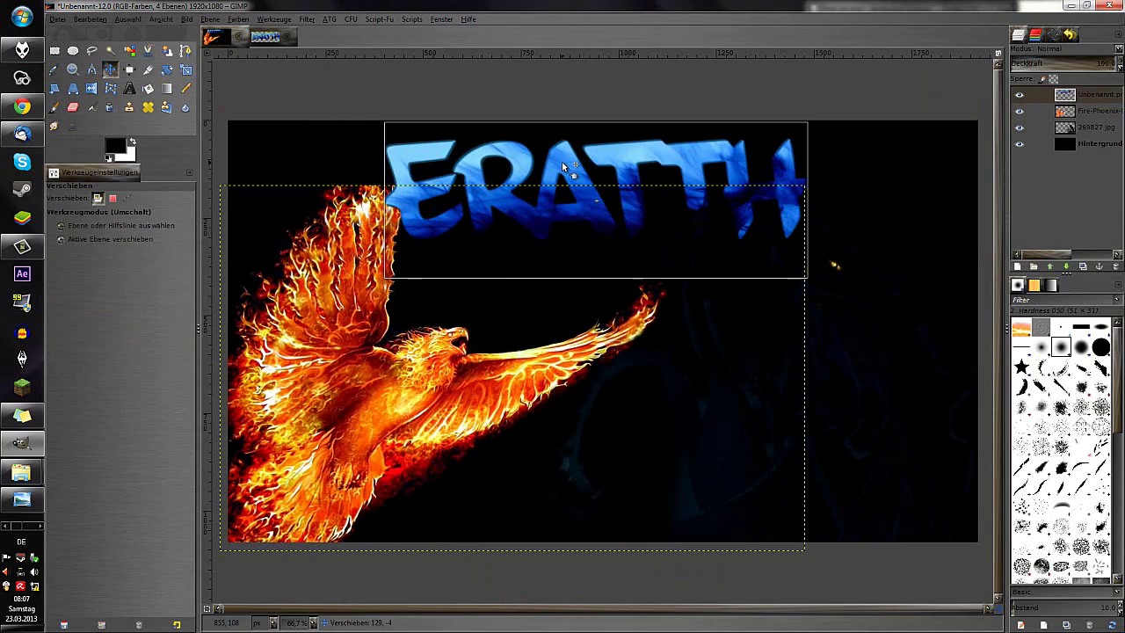
left_click(24, 498)
Add fire-black_00393328.jpg as a layer beneath the phoenix
left_click(26, 479)
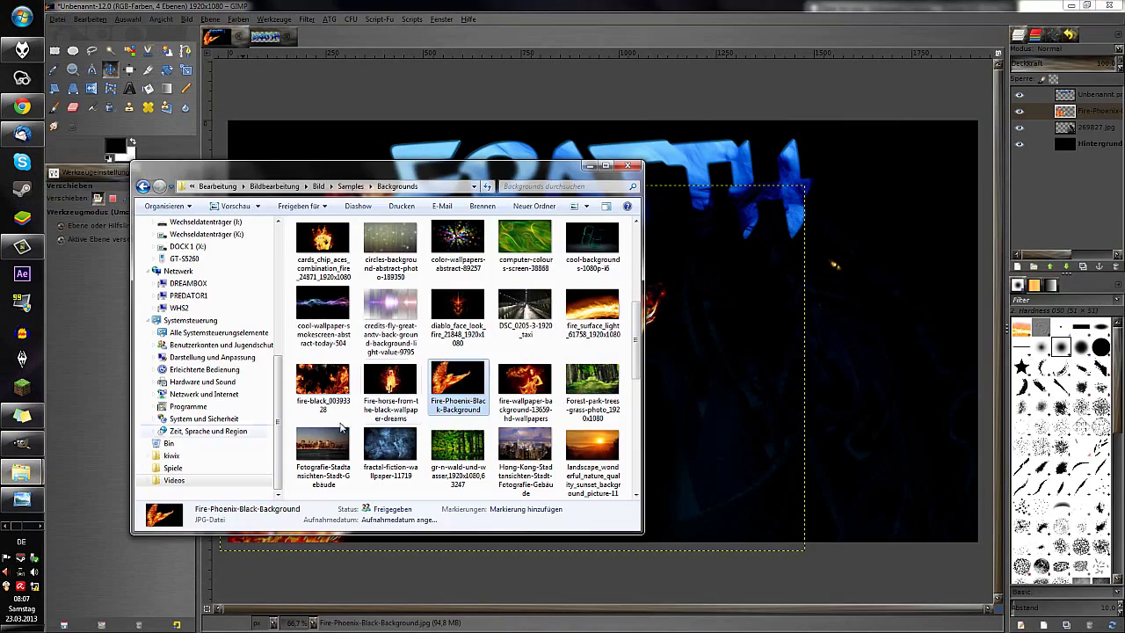
scroll(466, 307, "down", 5)
scroll(465, 307, "down", 5)
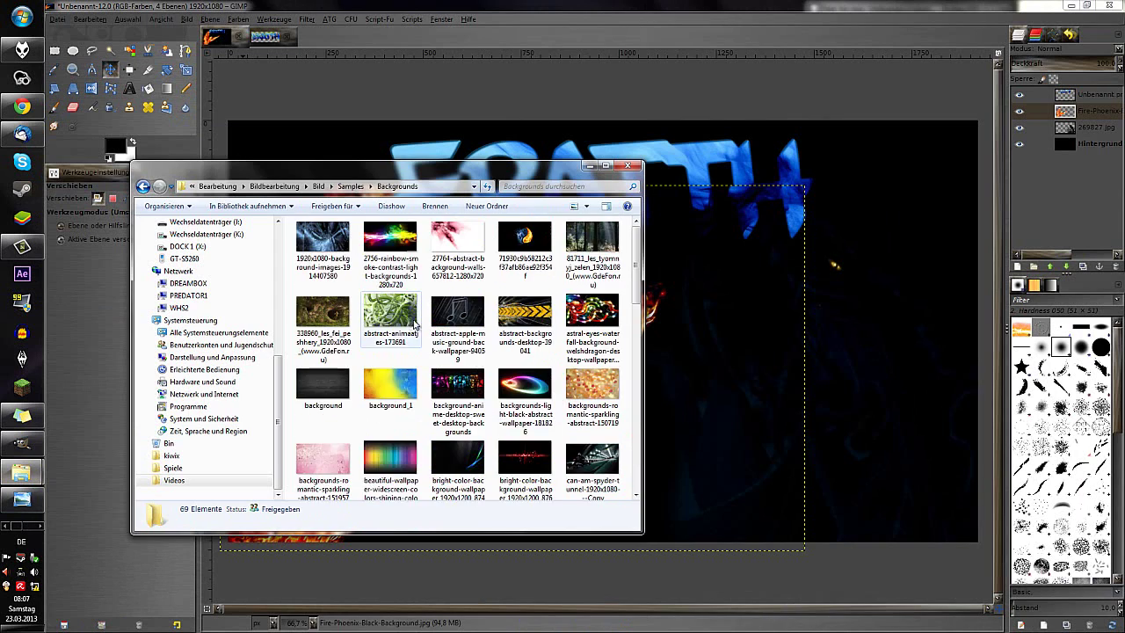
scroll(466, 308, "up", 8)
left_click_drag(322, 246, 826, 466)
left_click(1066, 265)
left_click(1065, 265)
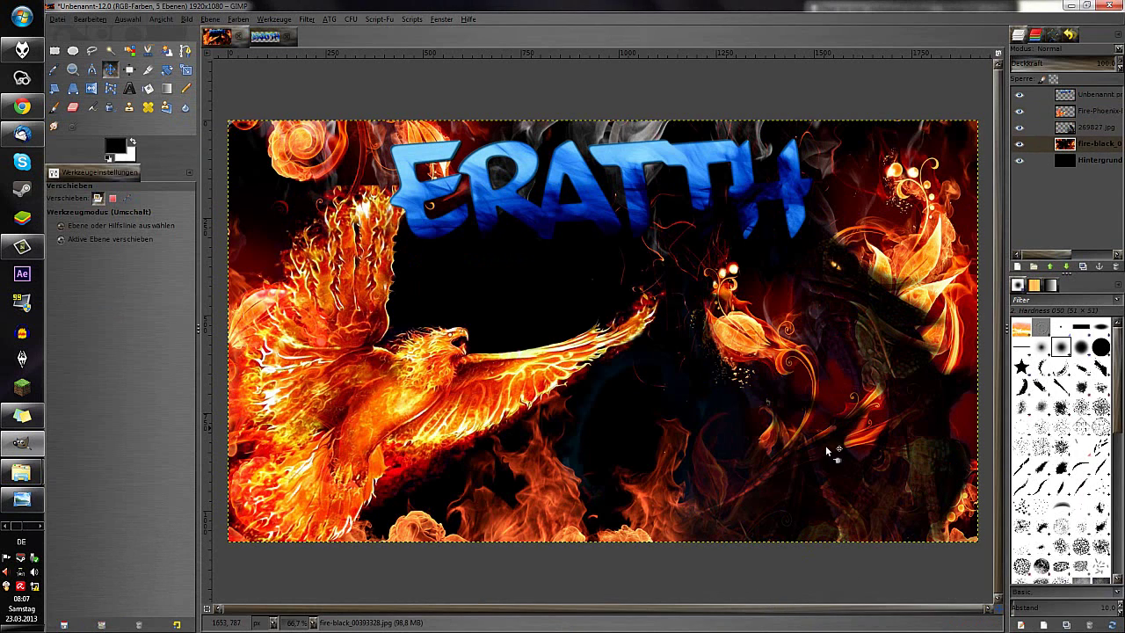
Delete the 269827.jpg dragon layer and move ERATTH slightly down
right_click(1090, 128)
left_click(1069, 232)
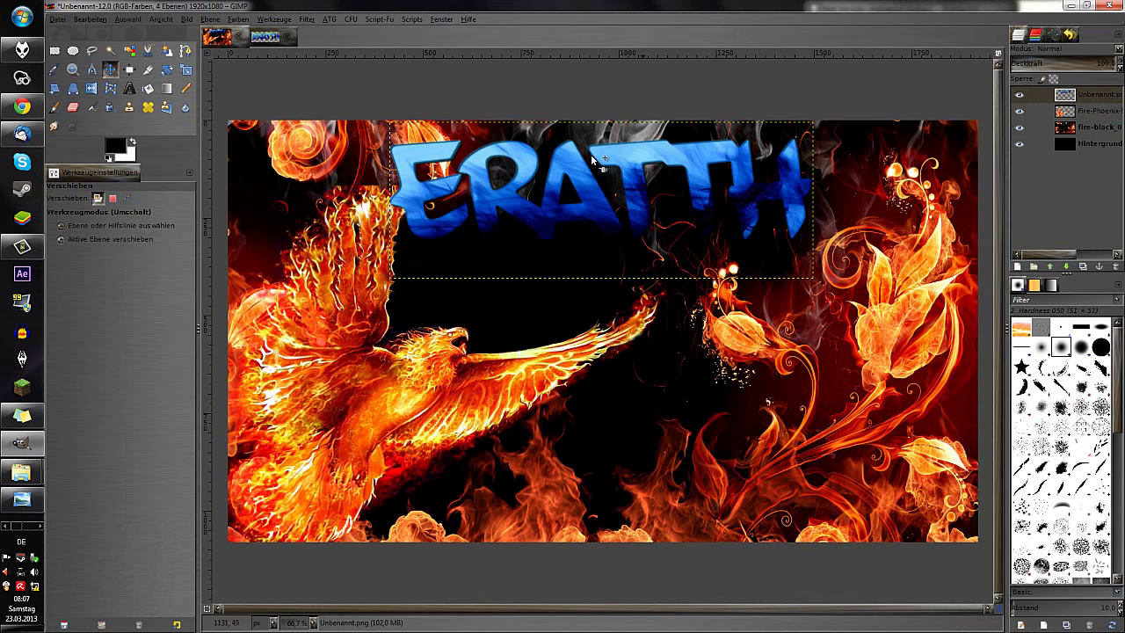
left_click_drag(585, 180, 600, 240)
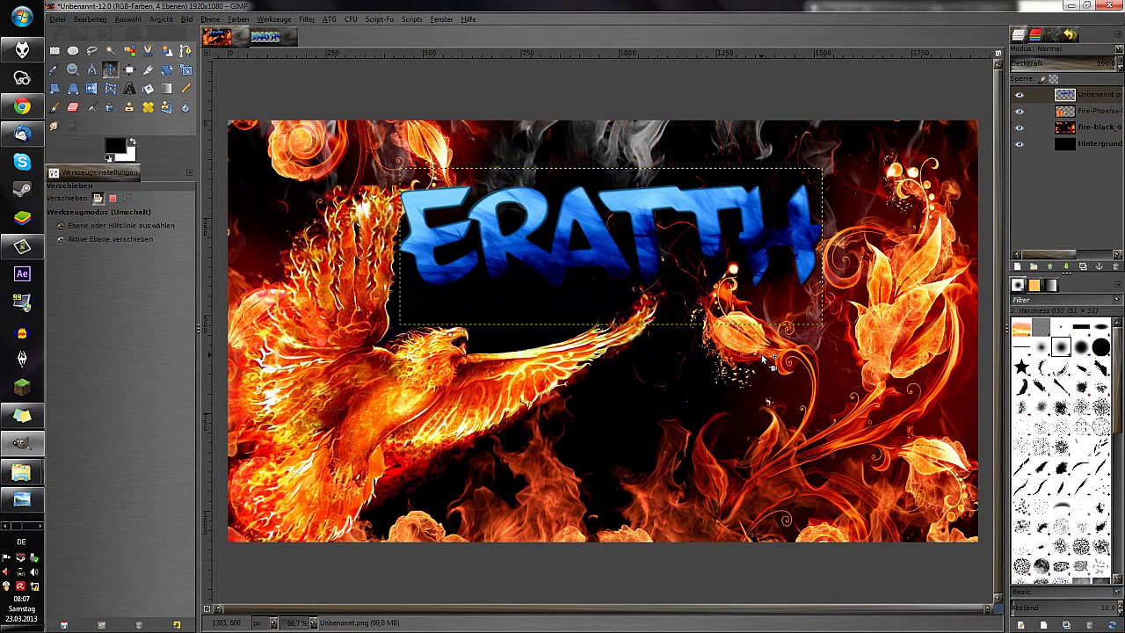
mouse_move(21, 473)
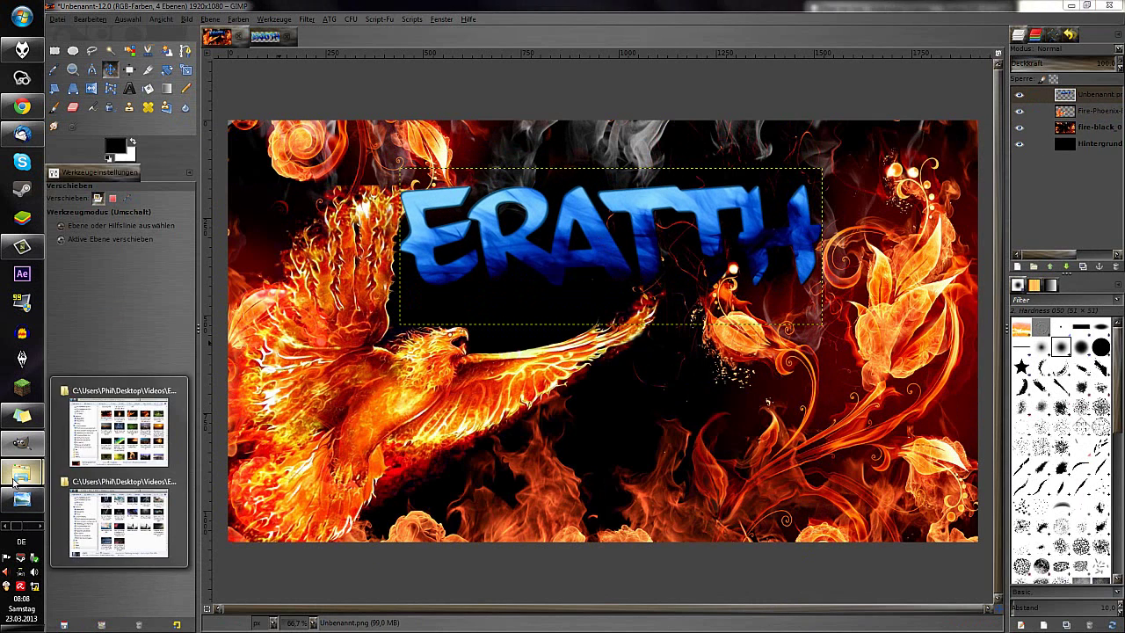
Drag the diablo face image from the Backgrounds folder in as a layer below fire-black
left_click(125, 495)
scroll(592, 470, "up", 5)
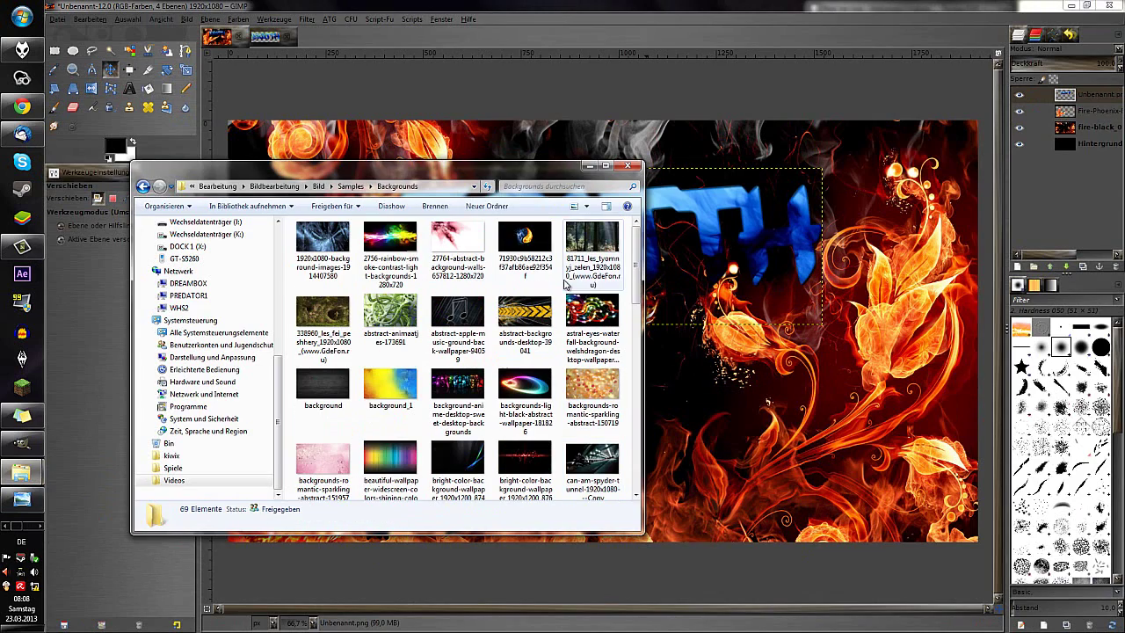
scroll(628, 312, "down", 3)
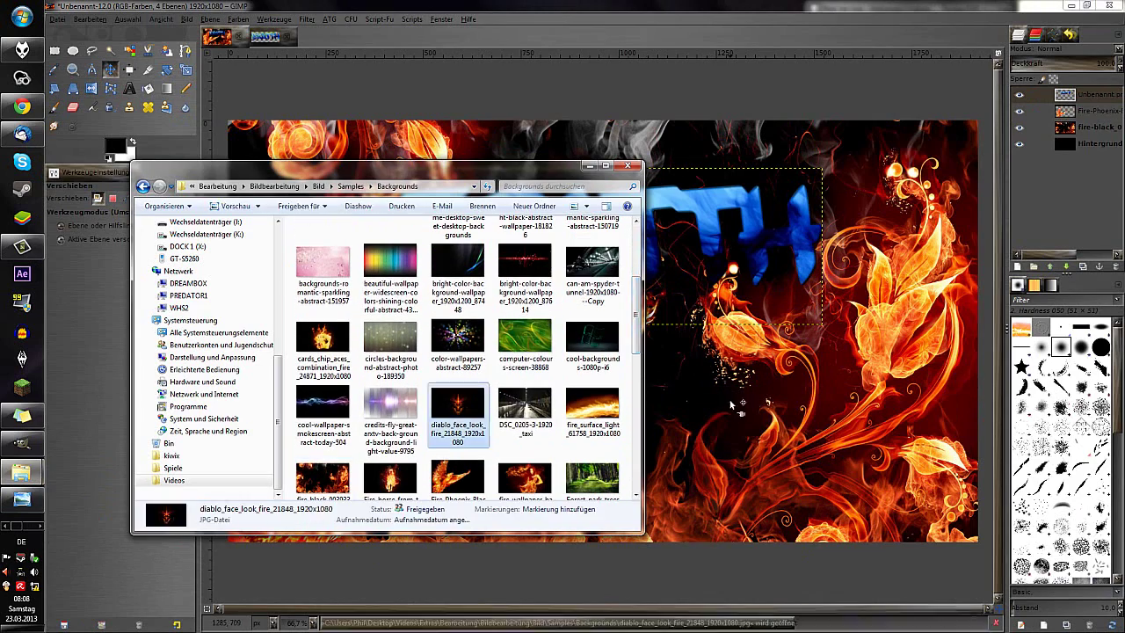
left_click_drag(457, 413, 791, 396)
left_click(1065, 268)
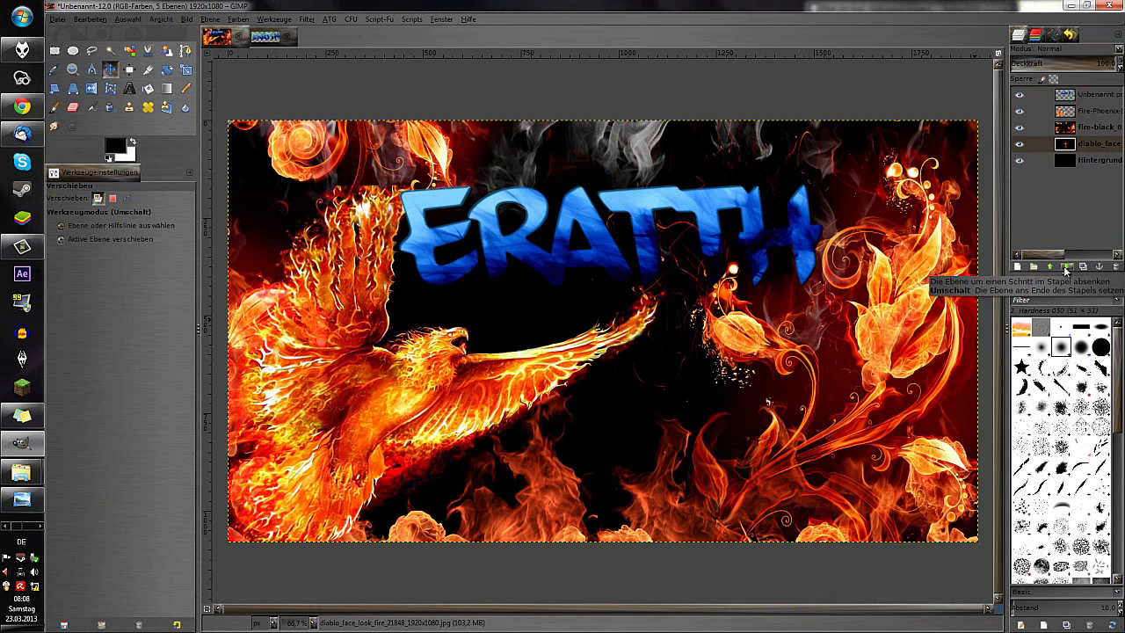
Make fire-black's black areas transparent with Color to Alpha
left_click(1086, 126)
left_click(237, 19)
left_click(272, 174)
left_click(246, 285)
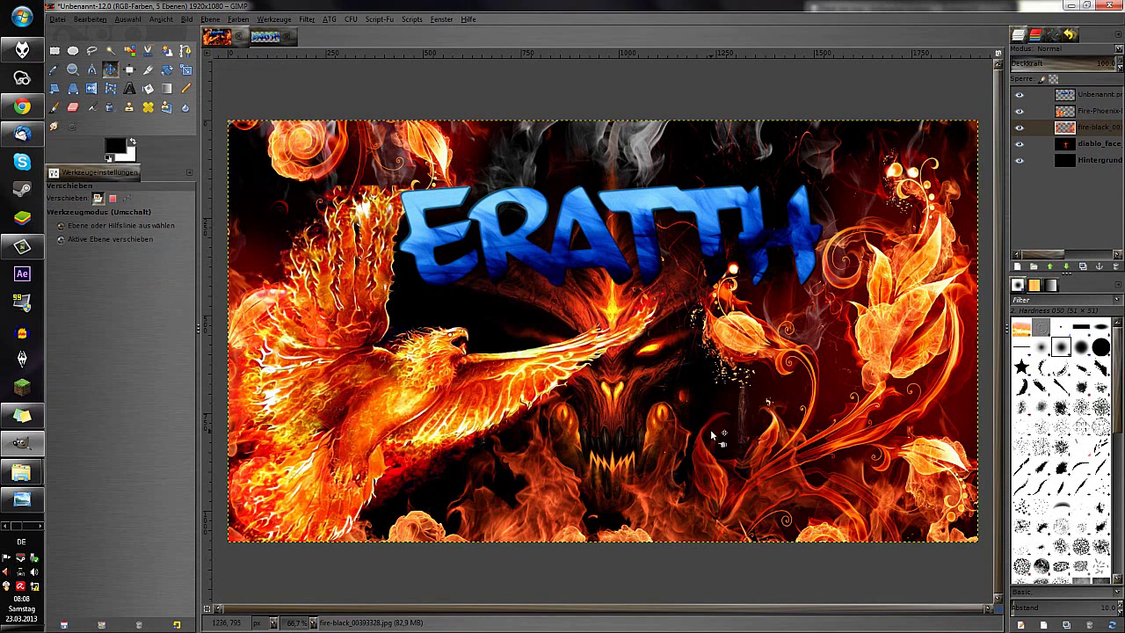
Move the diablo face layer slightly upward and nudge it higher with Shift+Up
left_click(784, 382)
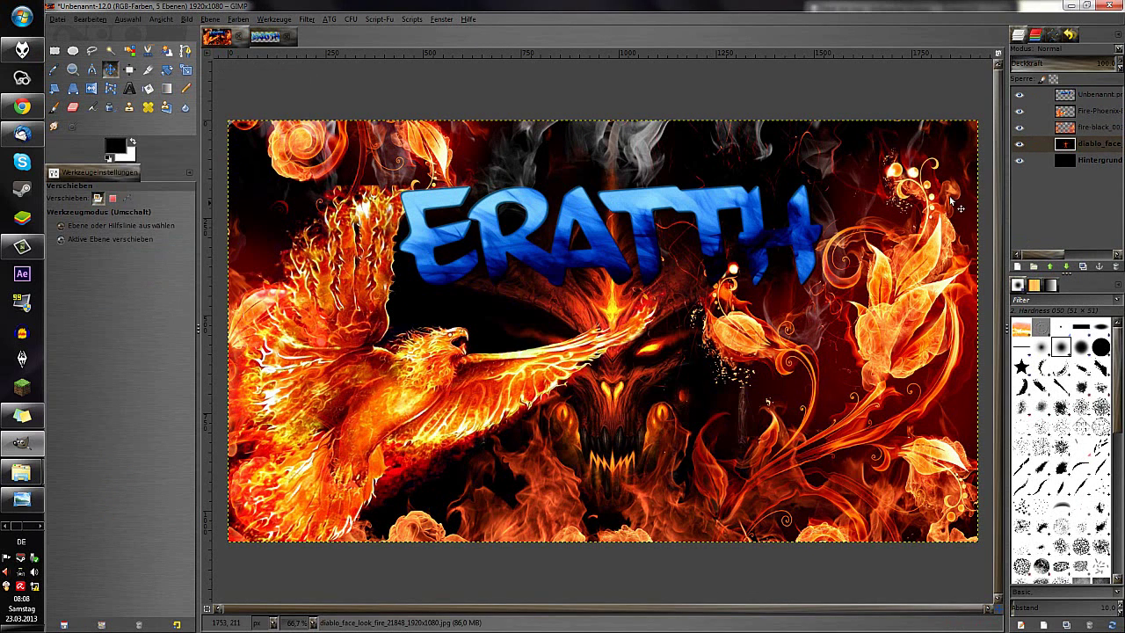
left_click_drag(604, 317, 605, 282)
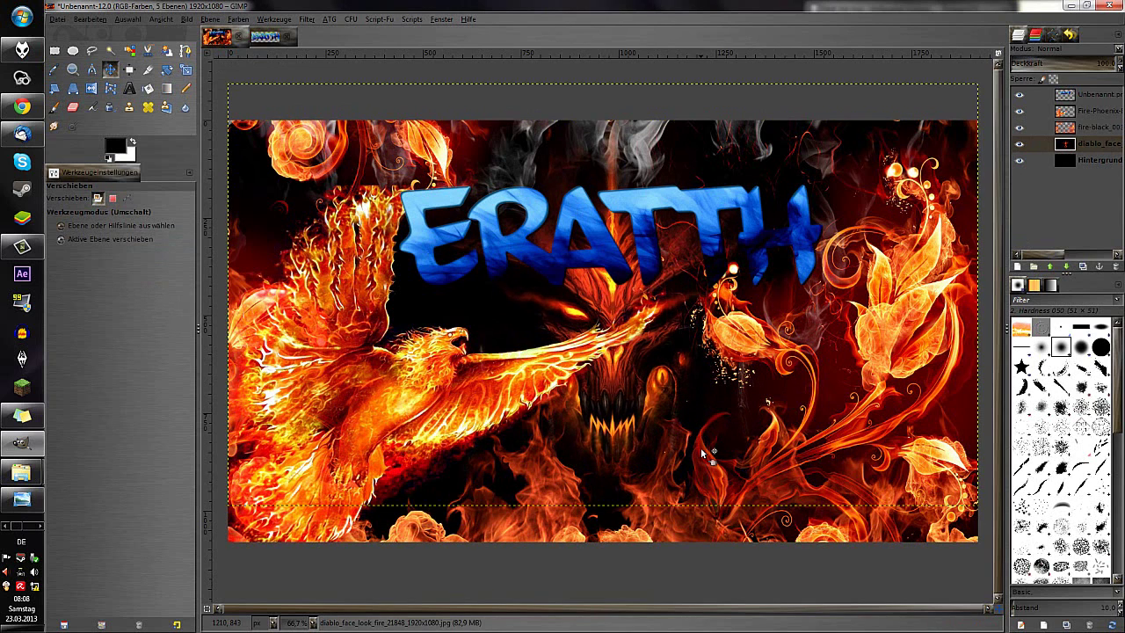
key("shift+Up")
key("shift+Up")
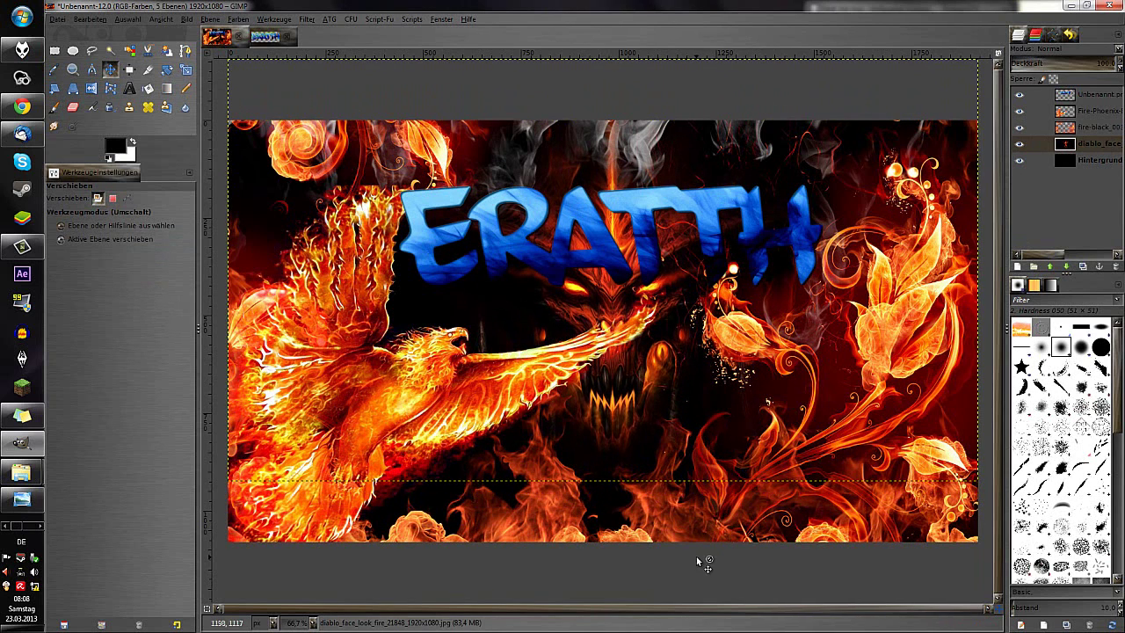
Browse the folder of background images, then return to the banner in GIMP
mouse_move(21, 473)
left_click(97, 413)
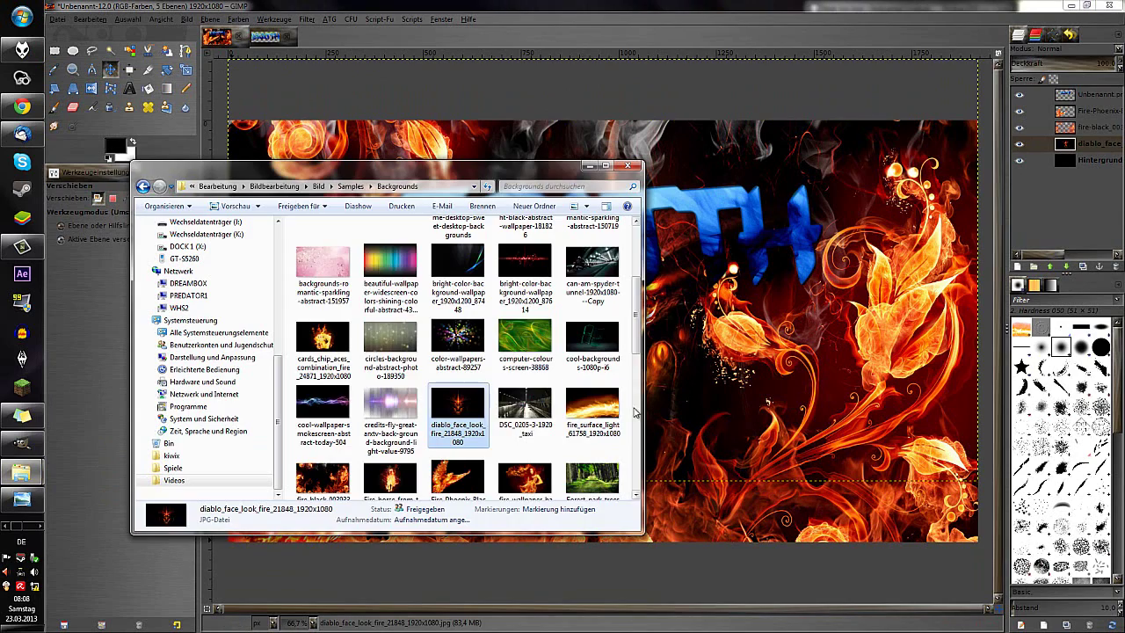
scroll(413, 470, "up", 5)
scroll(413, 470, "up", 5)
scroll(413, 471, "up", 5)
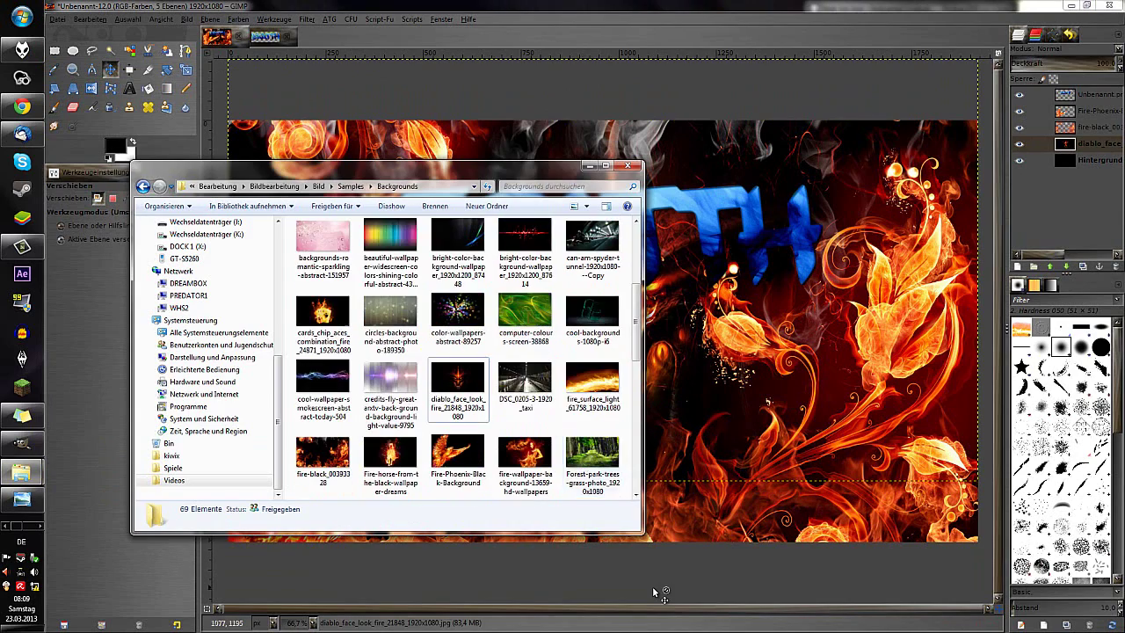
left_click(663, 587)
Paste the signature text, place it bottom-right, and raise its layer to the top
key("t")
left_click(556, 557)
key("ctrl+v")
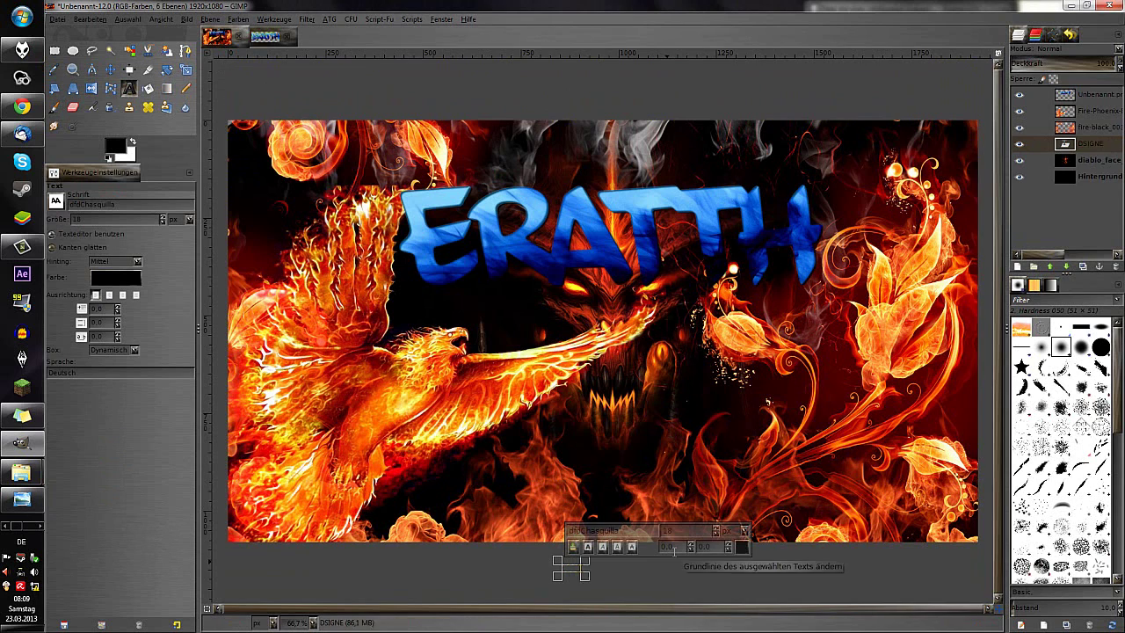
key("m")
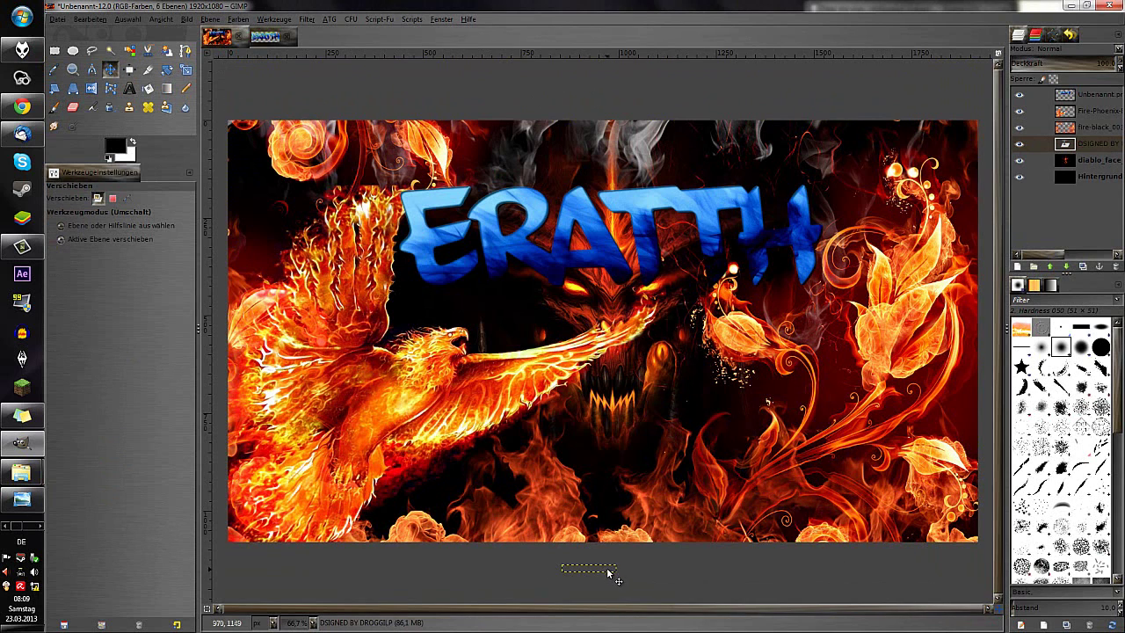
left_click_drag(608, 573, 963, 533)
left_click(1050, 266, "shift")
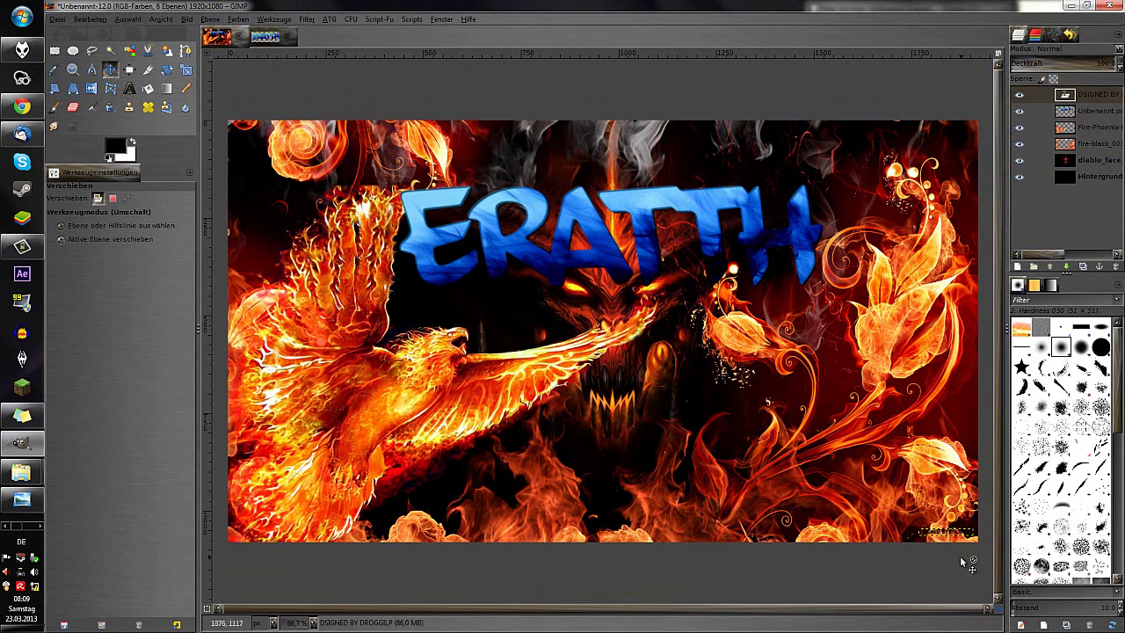
Create a new signature text box and move it into the bottom-right corner
key("t")
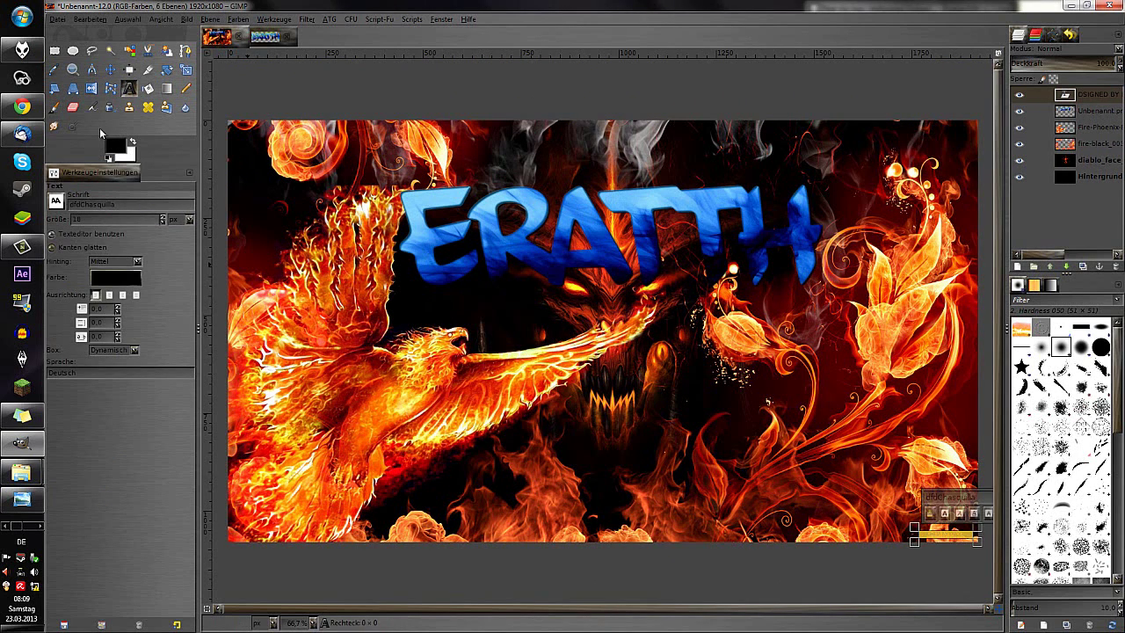
key("m")
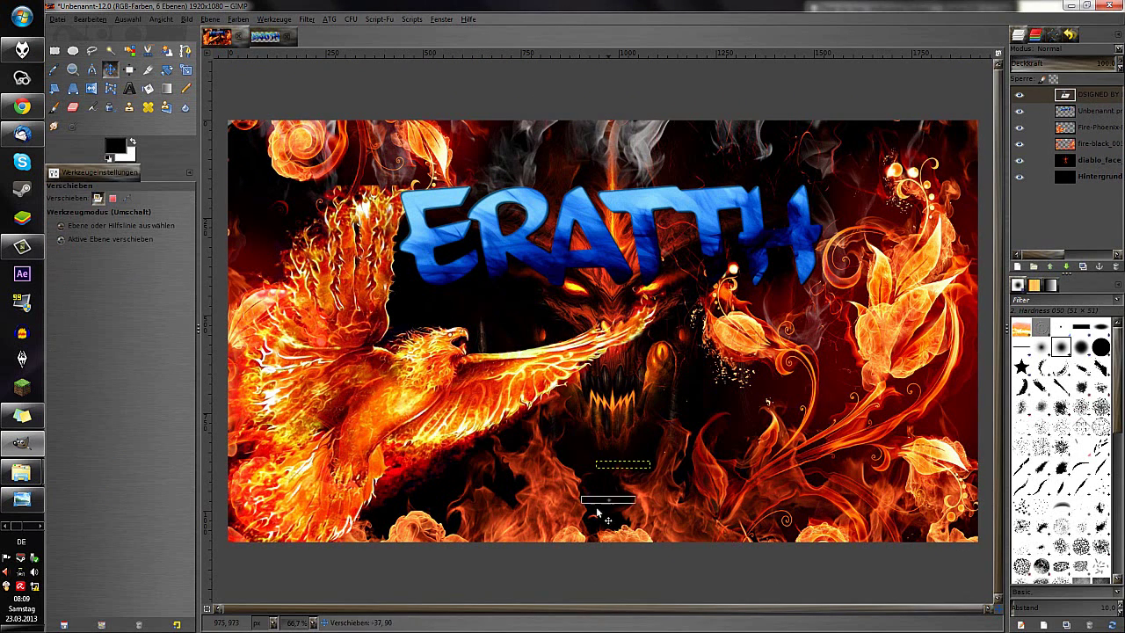
key("t")
left_click(505, 520)
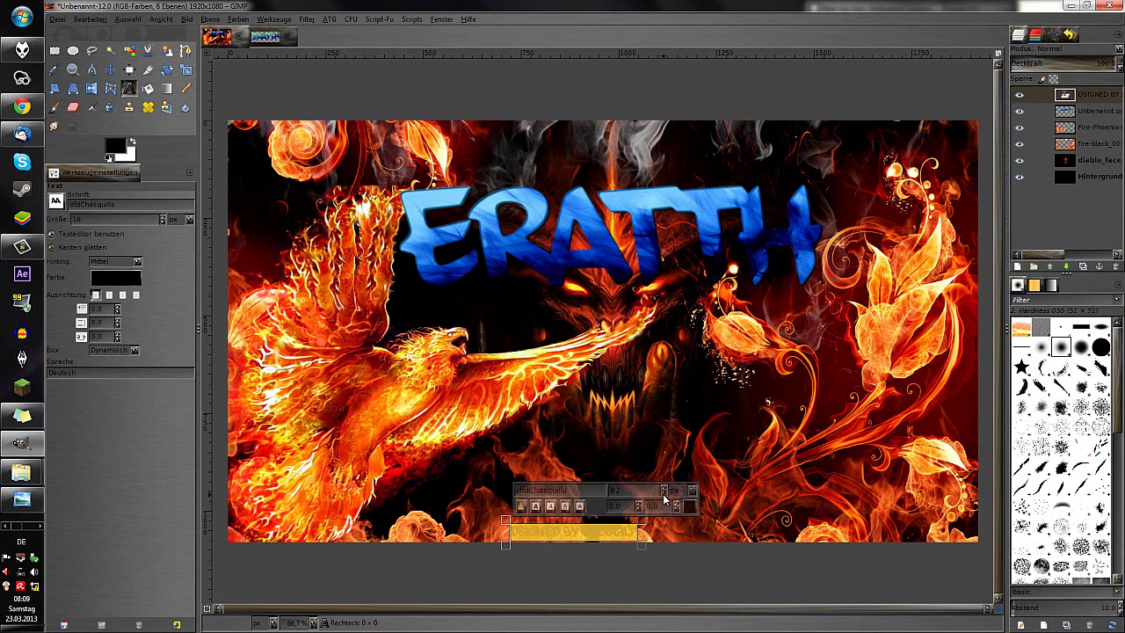
key("m")
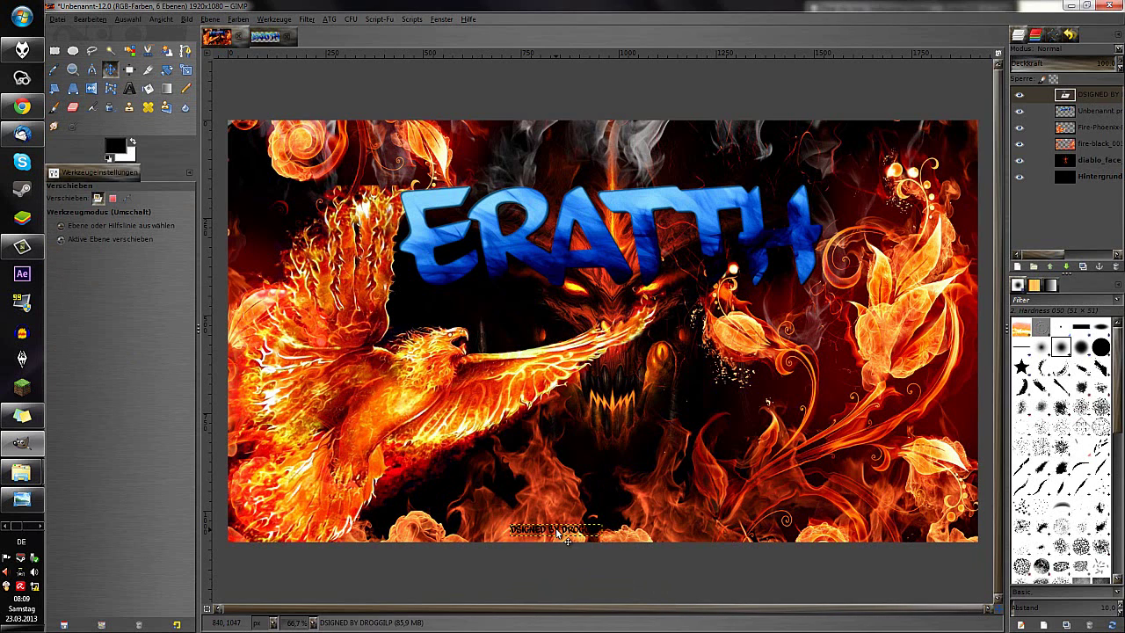
left_click_drag(657, 597, 939, 584)
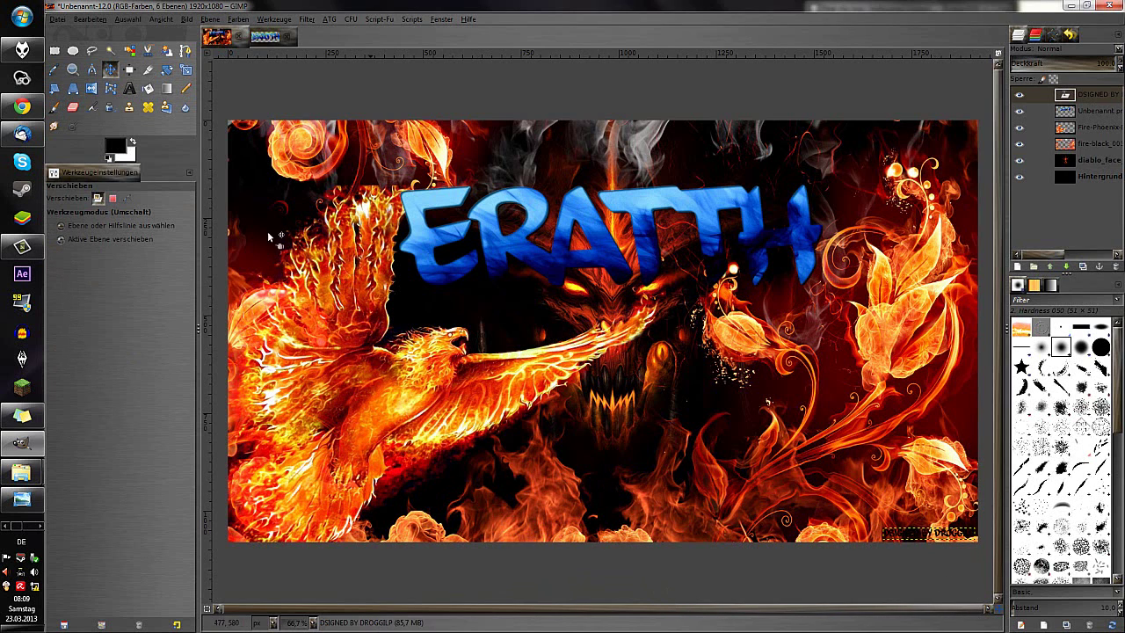
Bring up the logo-style filter effects for the signature
right_click(1103, 95)
left_click(1037, 273)
left_click(307, 19)
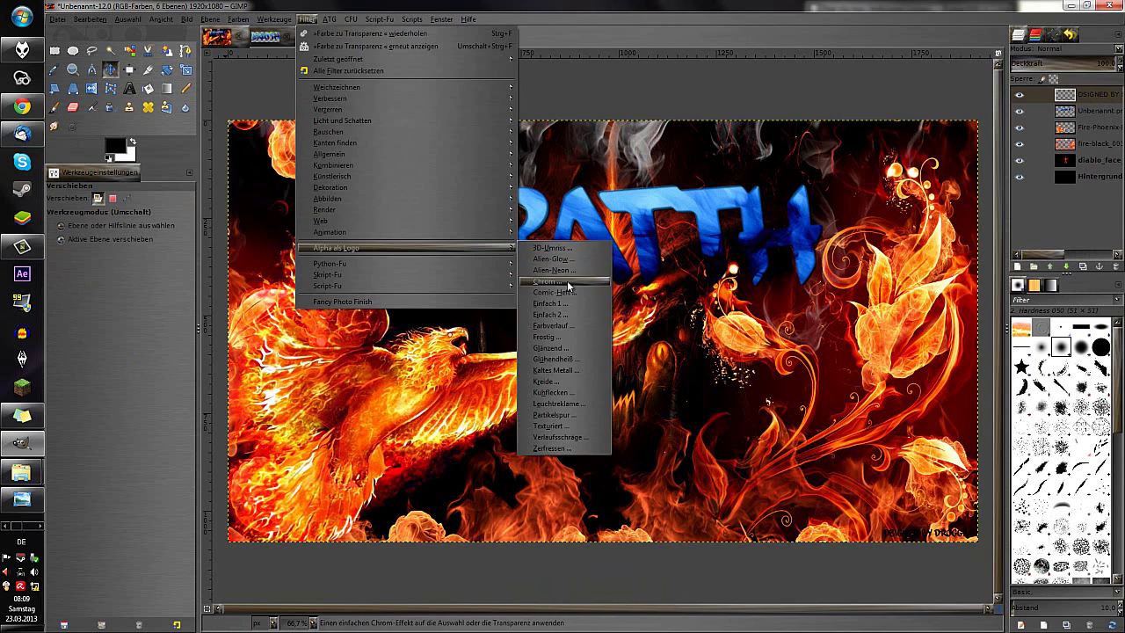
Try the Glühendheiß hot-glow logo effect on the signature, then undo it
left_click(566, 358)
left_click(376, 196)
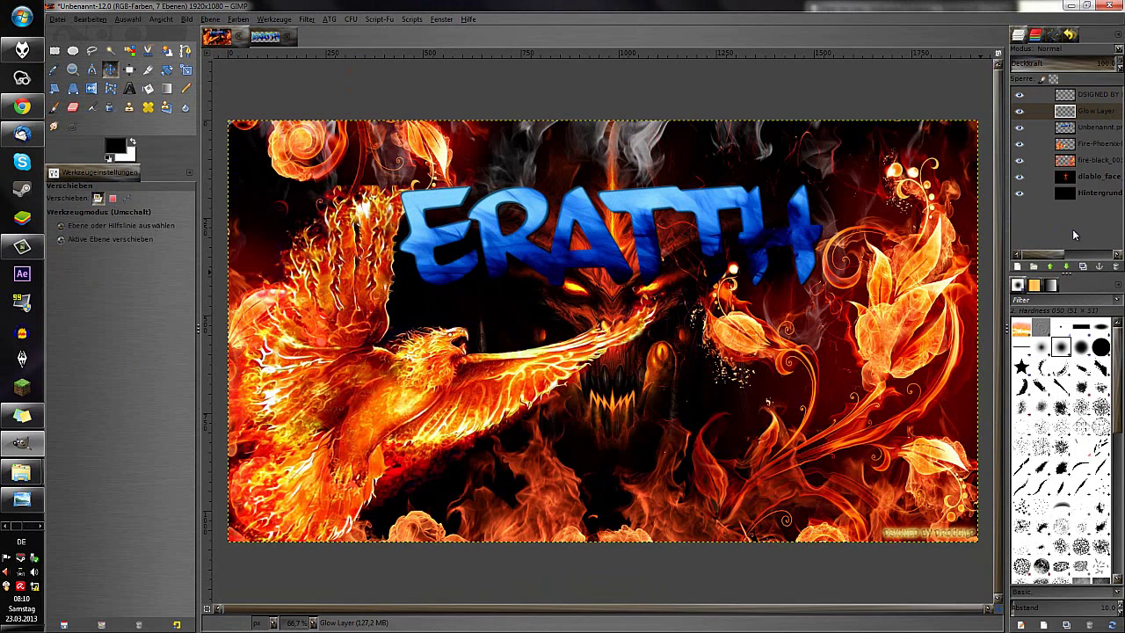
key("ctrl+z")
Edit the DESIGNED BY signature text layer, agreeing to edit the modified layer
key("t")
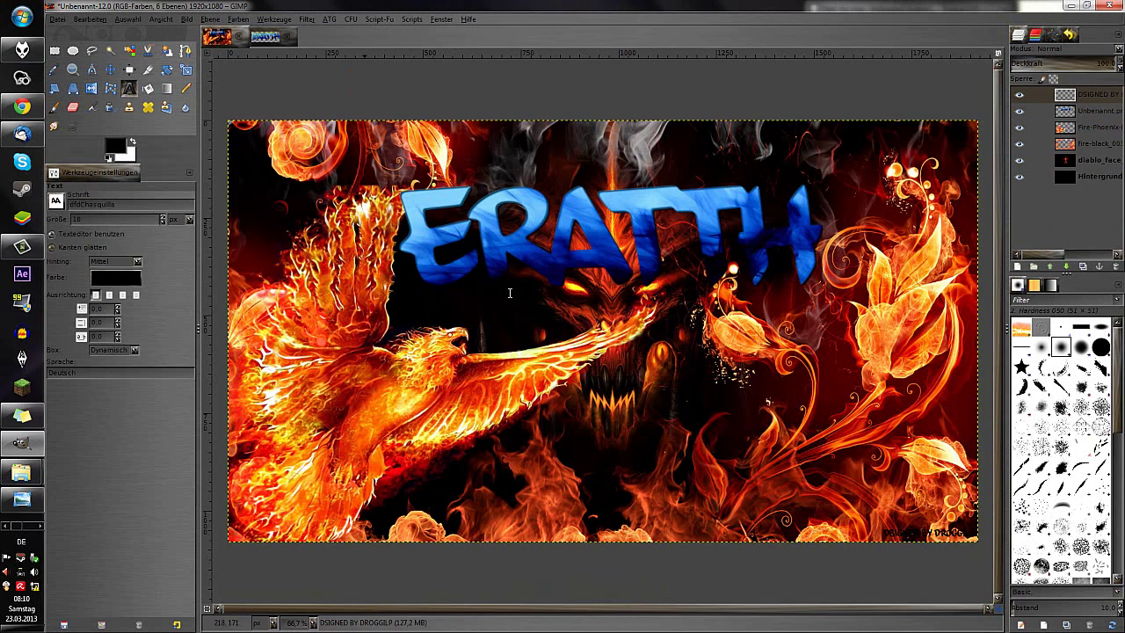
left_click(881, 533)
left_click(280, 228)
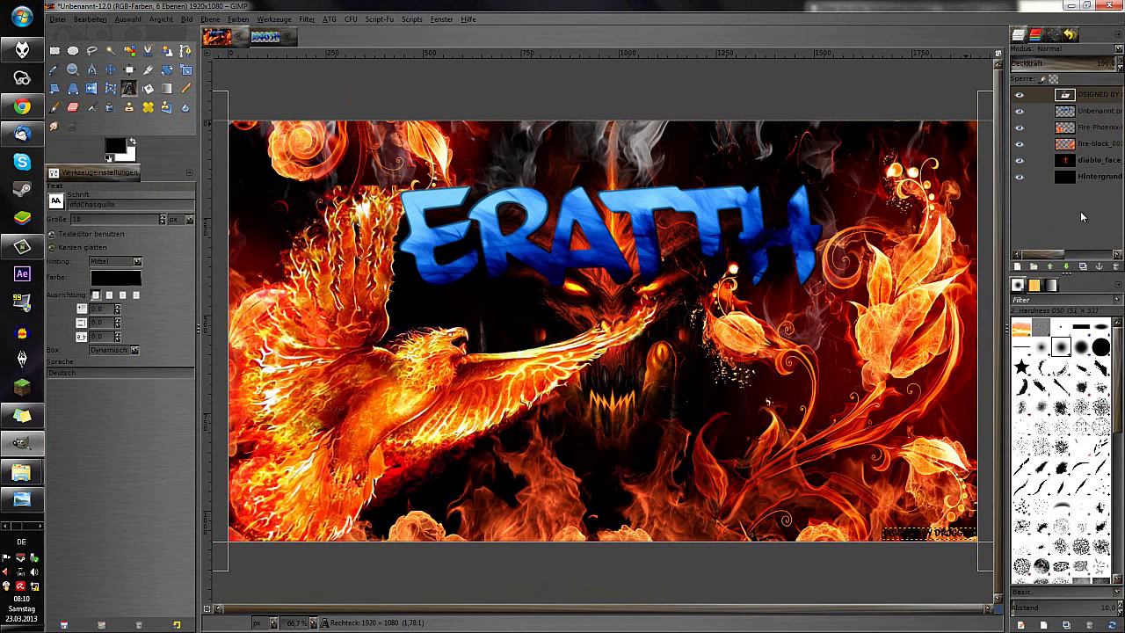
key("m")
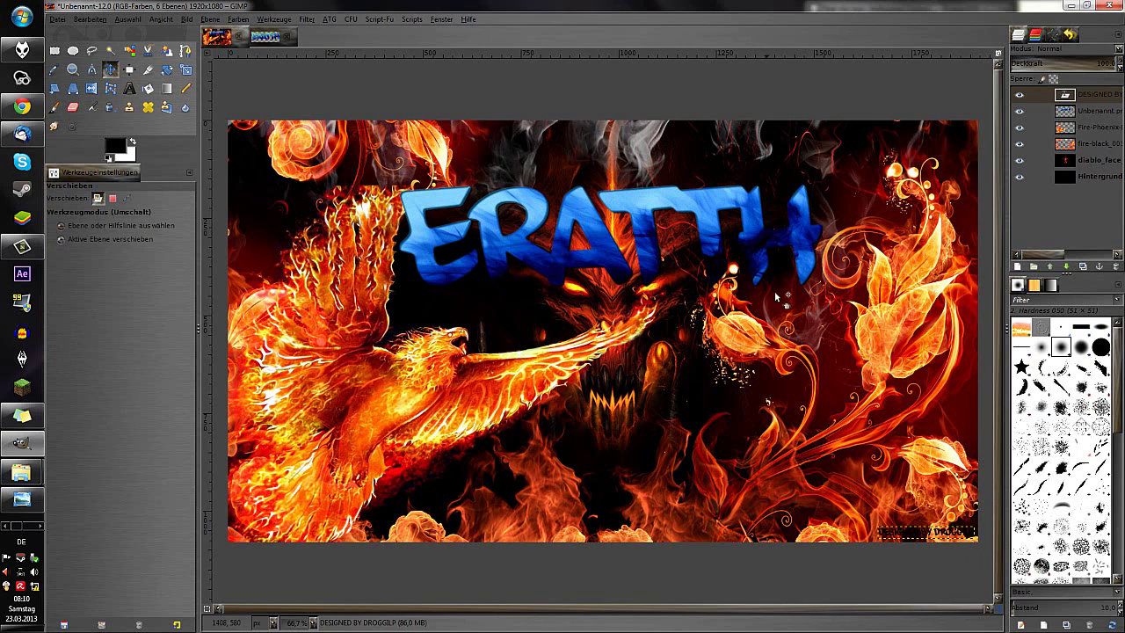
Discard the signature's text info, apply Alien-Glow, and delete the added black background layer
right_click(1081, 94)
left_click(1054, 334)
left_click(307, 18)
mouse_move(336, 248)
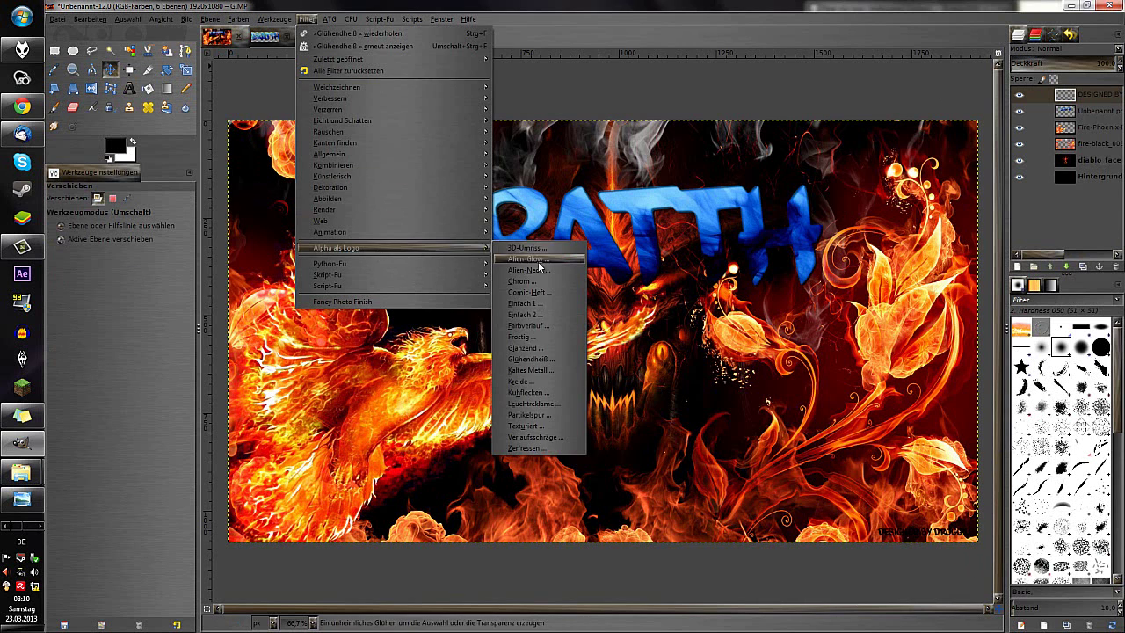
left_click(538, 261)
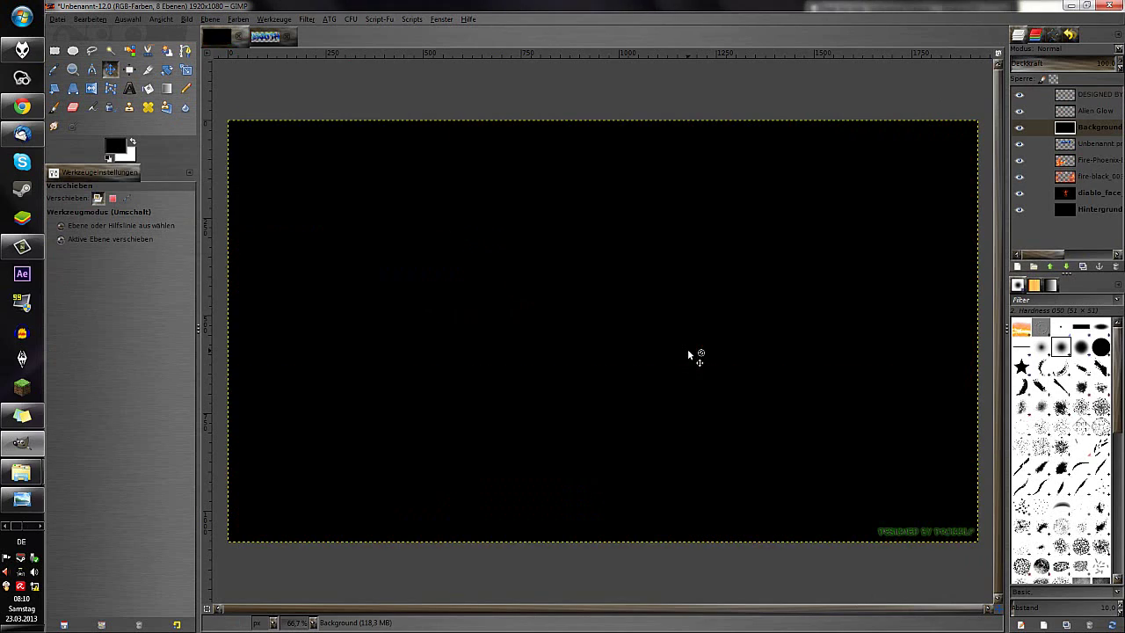
right_click(1094, 128)
left_click(1088, 282)
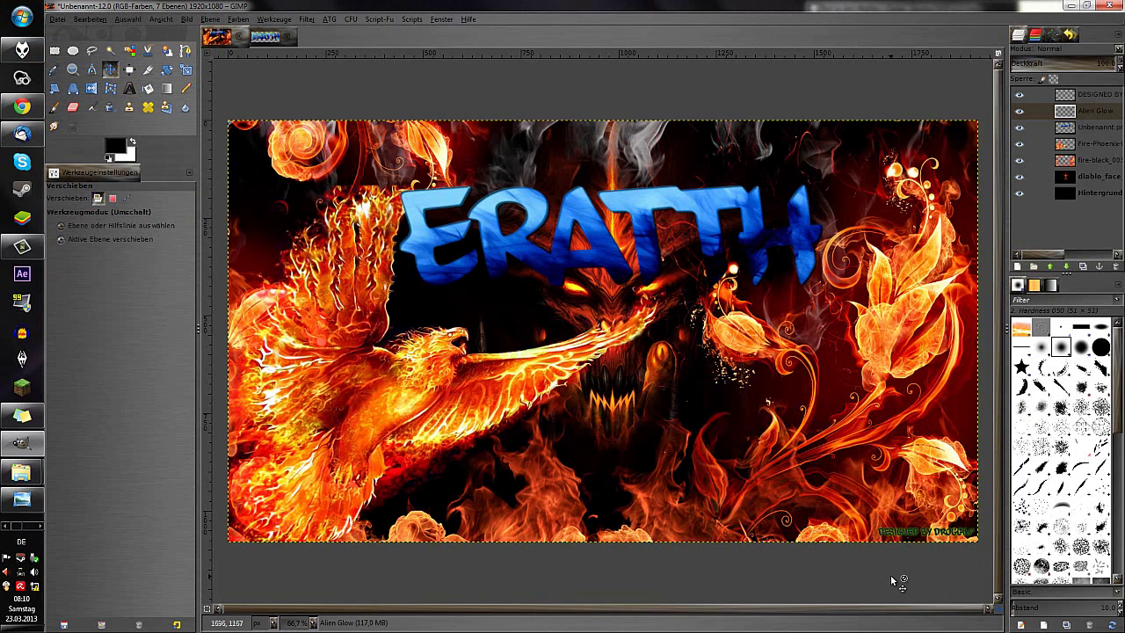
key("shift+e")
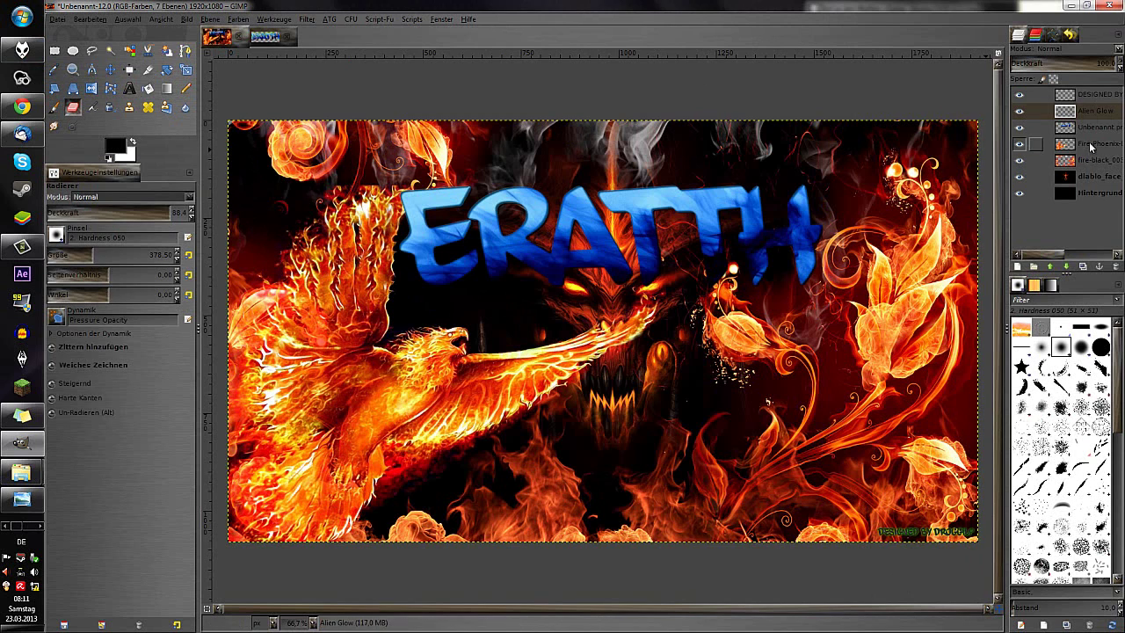
left_click(1094, 143)
left_click(272, 167)
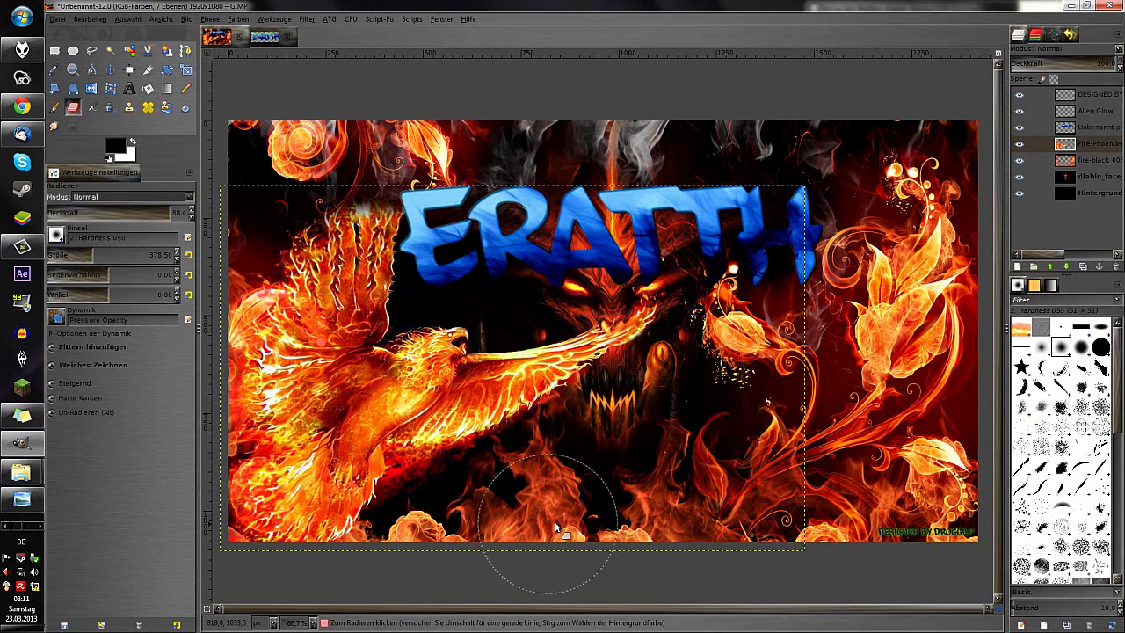
key("m")
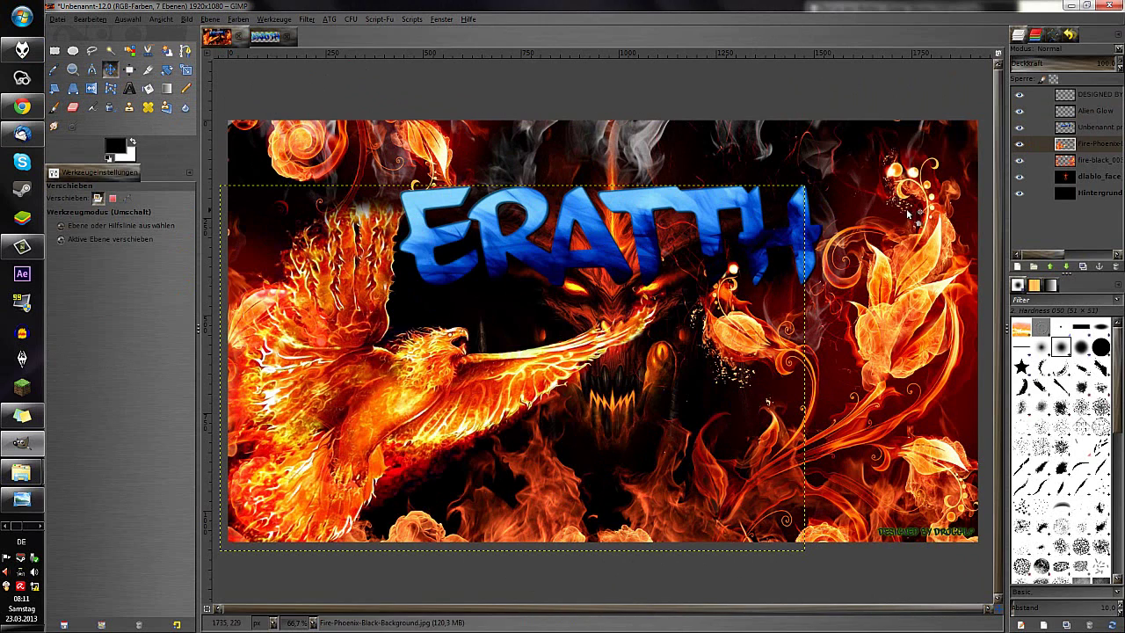
key("Page_Down")
key("Page_Down")
key("Page_Down")
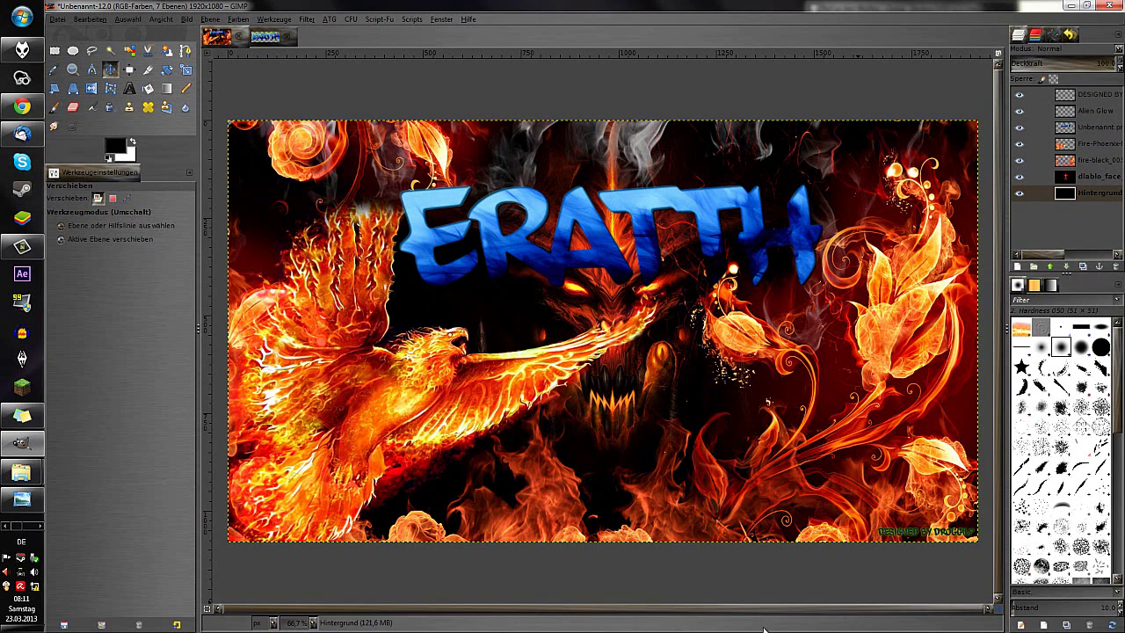
Export the banner via Datei > Exportieren as 'Eratth Desktop.jpg' on the Desktop, fixing the extension
left_click(57, 18)
left_click(106, 181)
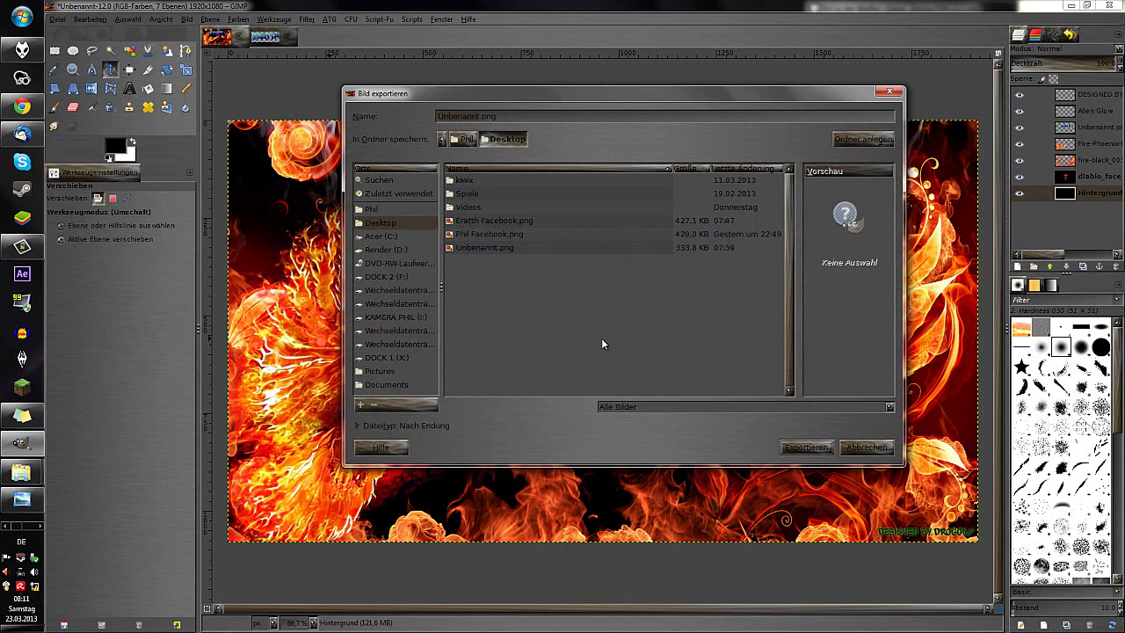
type("h Desktop")
key("Delete")
key("Delete")
key("Delete")
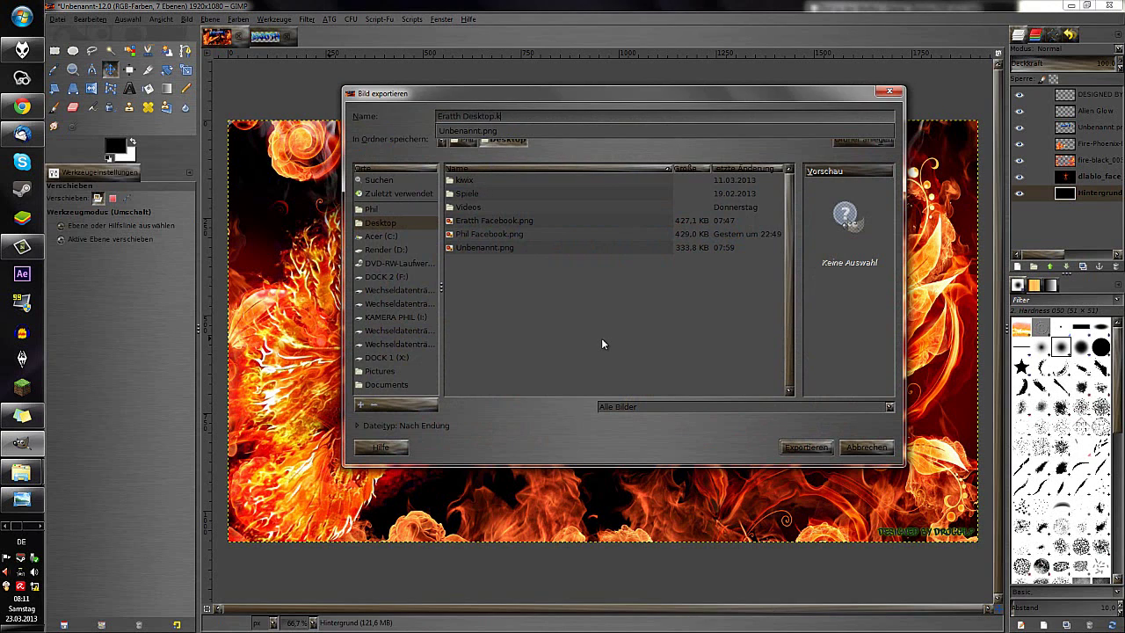
type(".kpg")
key("BackSpace")
key("BackSpace")
key("BackSpace")
type("jpg")
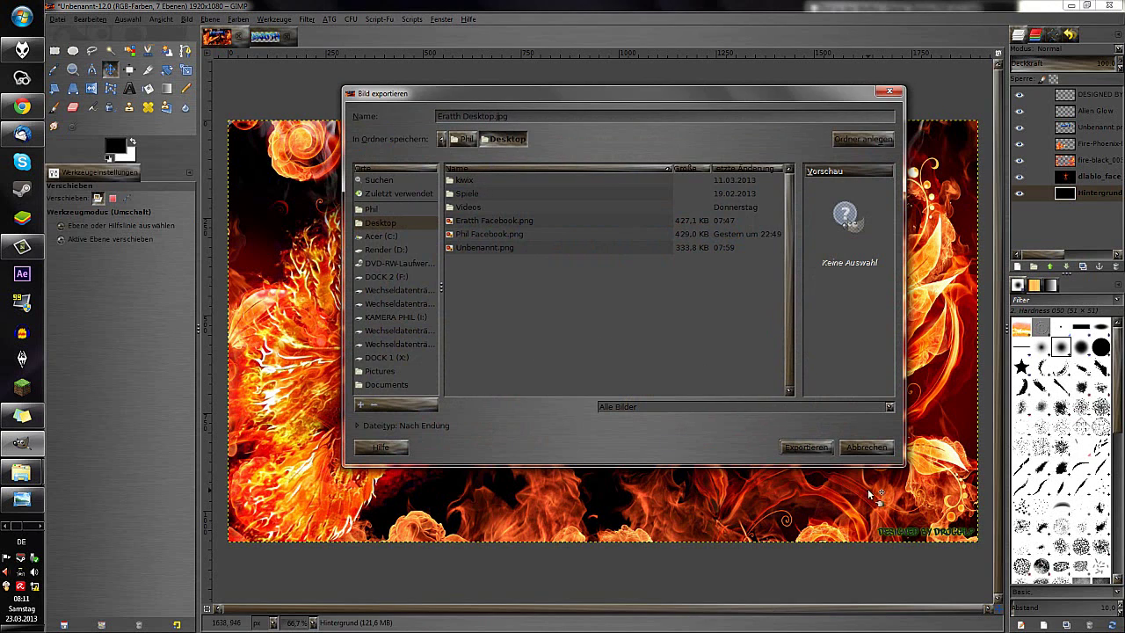
key("Return")
key("Return")
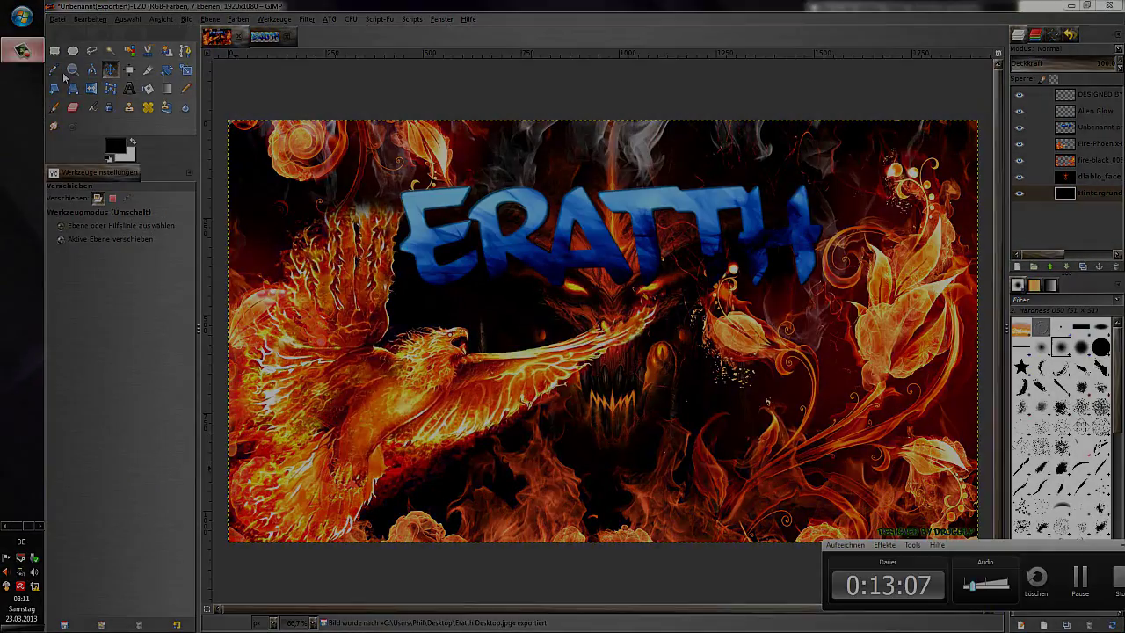